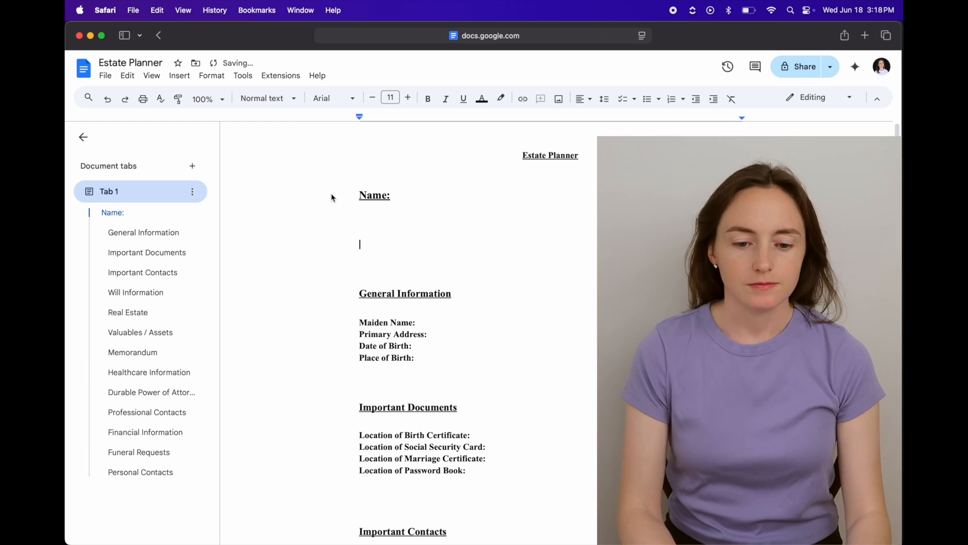
# Insert a table with two columns and one row between the Name and General Information headings.
pyautogui.click(175, 76)
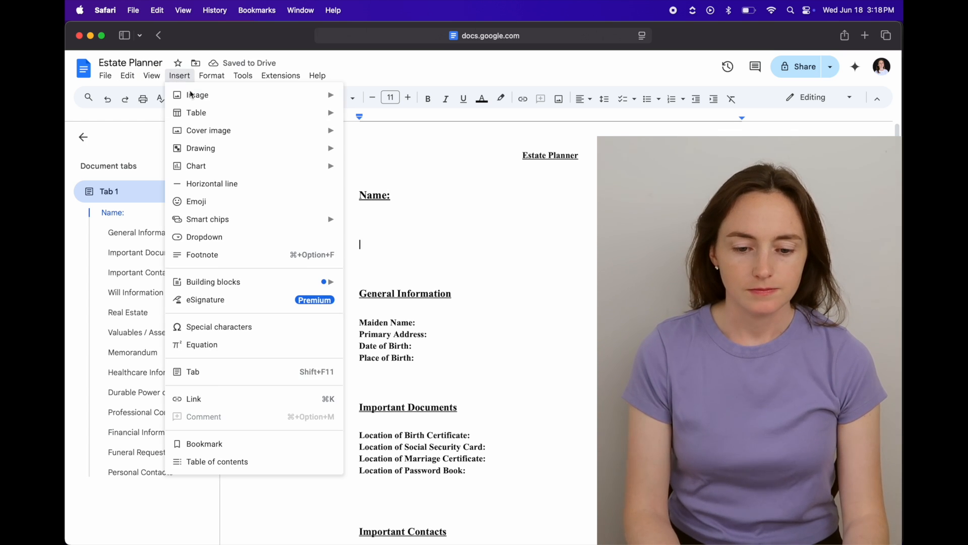
pyautogui.moveTo(210, 114)
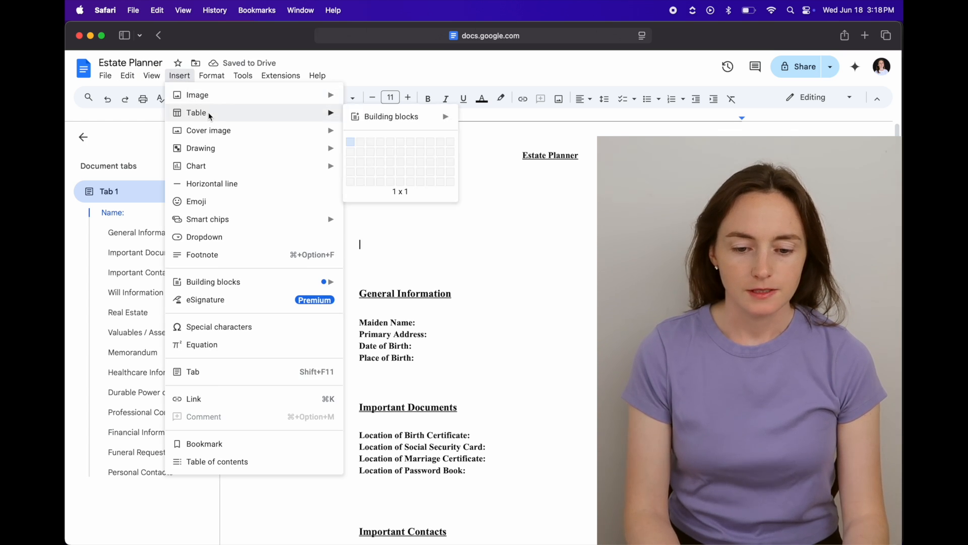
pyautogui.click(354, 143)
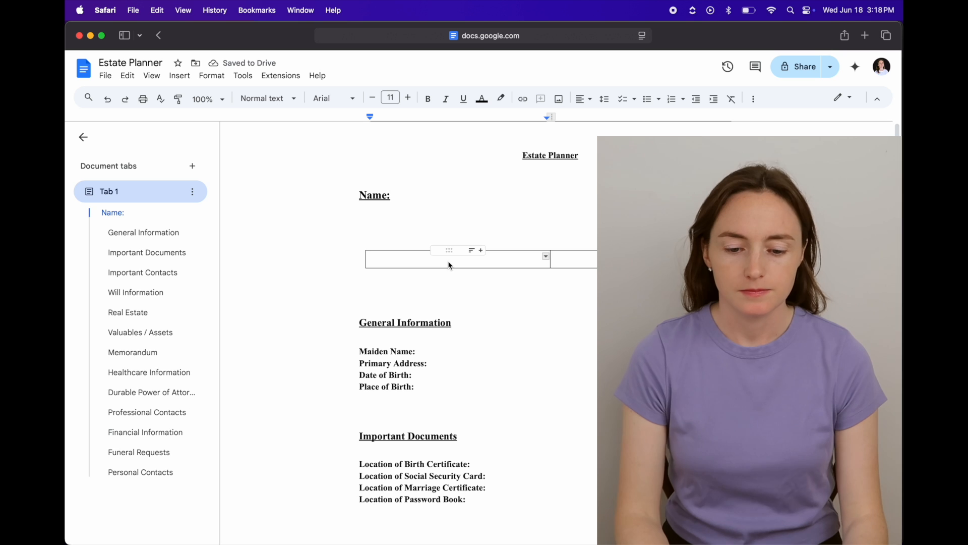
# Label the new table's first cell "Name:" and narrow that column to fit the label.
pyautogui.write('Name')
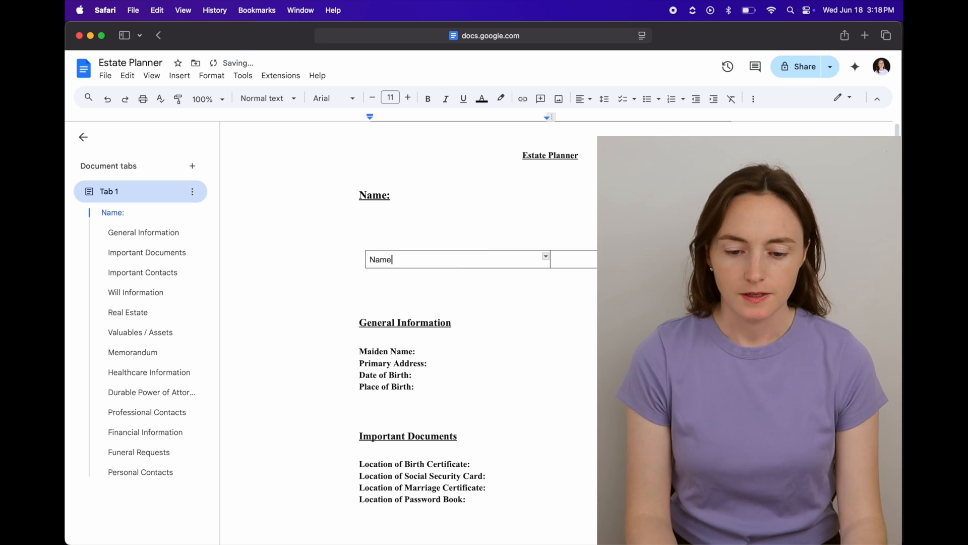
pyautogui.write(':')
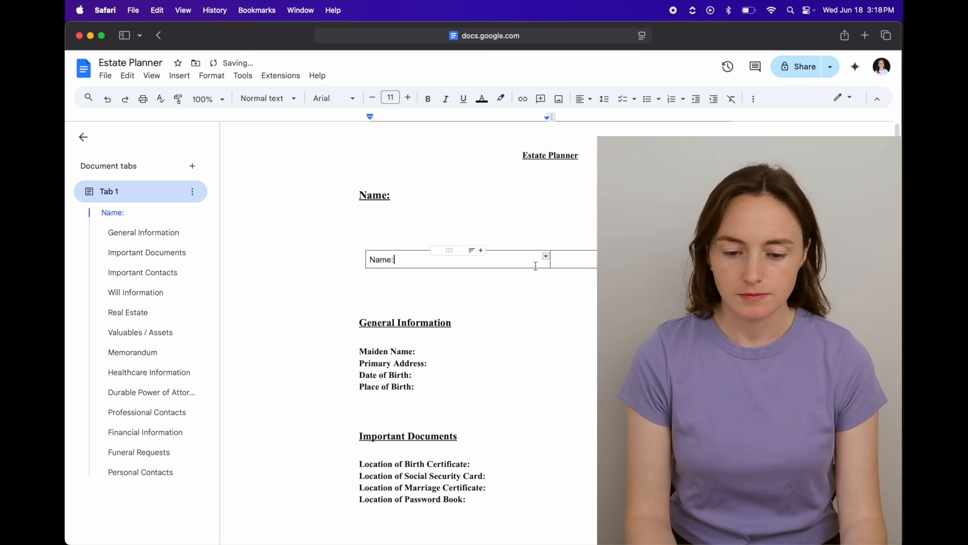
pyautogui.click(550, 260)
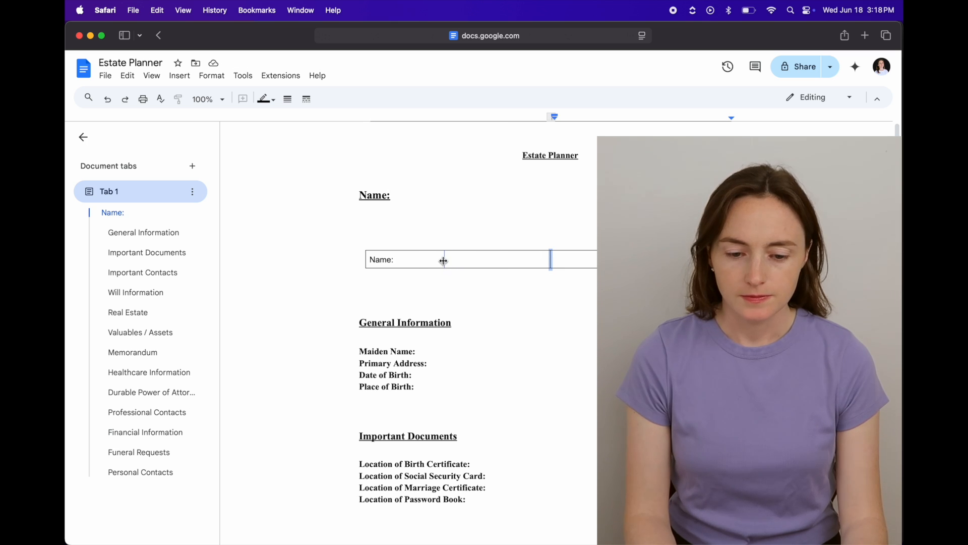
pyautogui.moveTo(443, 261); pyautogui.dragTo(444, 260)
# Add blank lines below the Name table and insert a 2 x 5 table there.
pyautogui.click(439, 305)
pyautogui.press('Return')
pyautogui.press('Return')
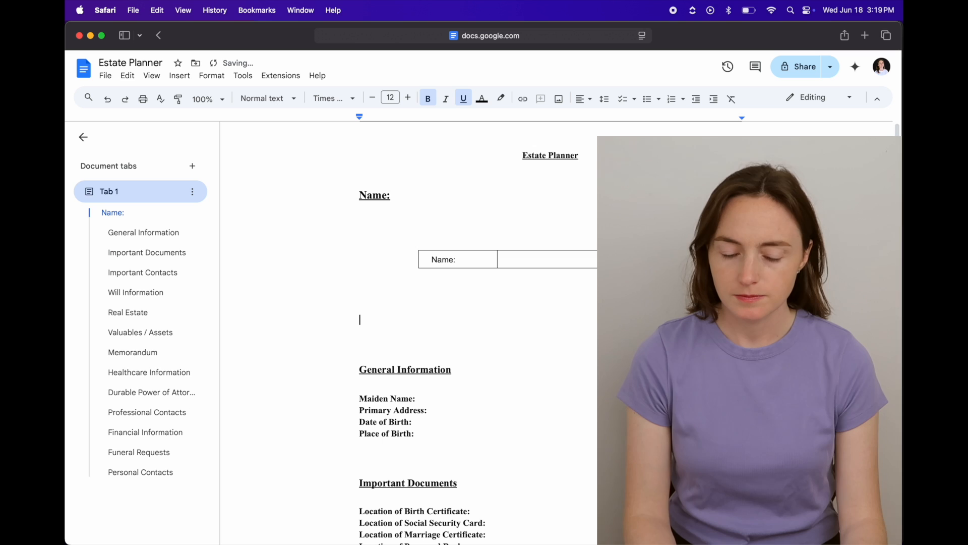
pyautogui.click(179, 76)
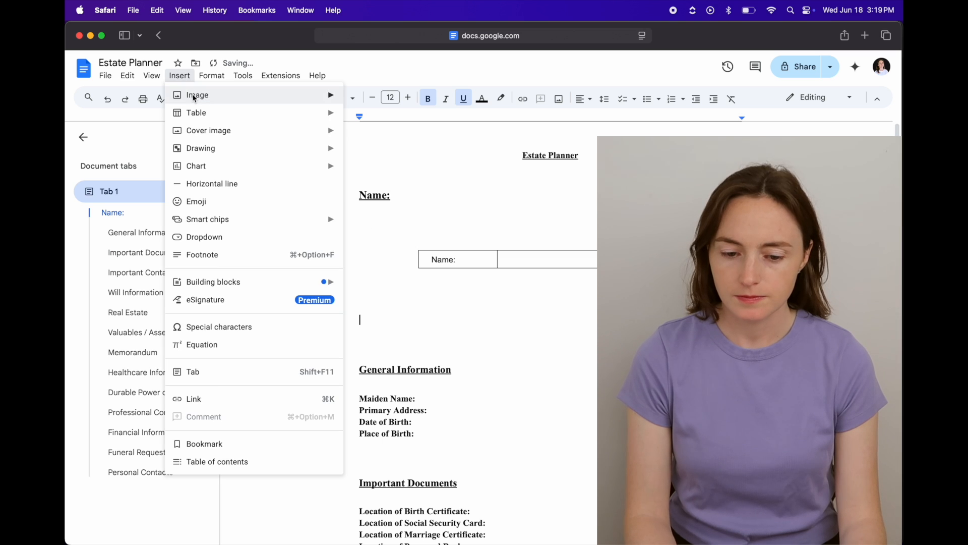
pyautogui.moveTo(197, 114)
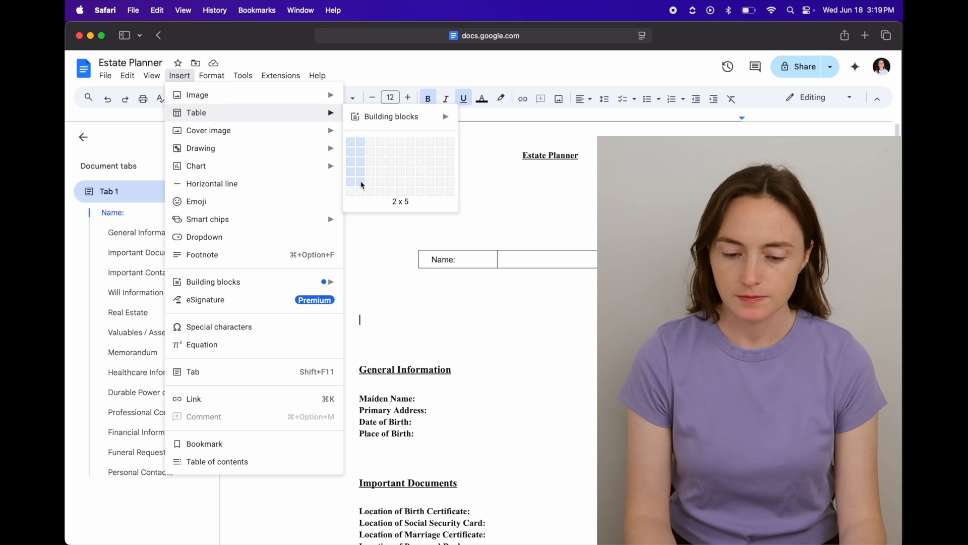
pyautogui.click(363, 185)
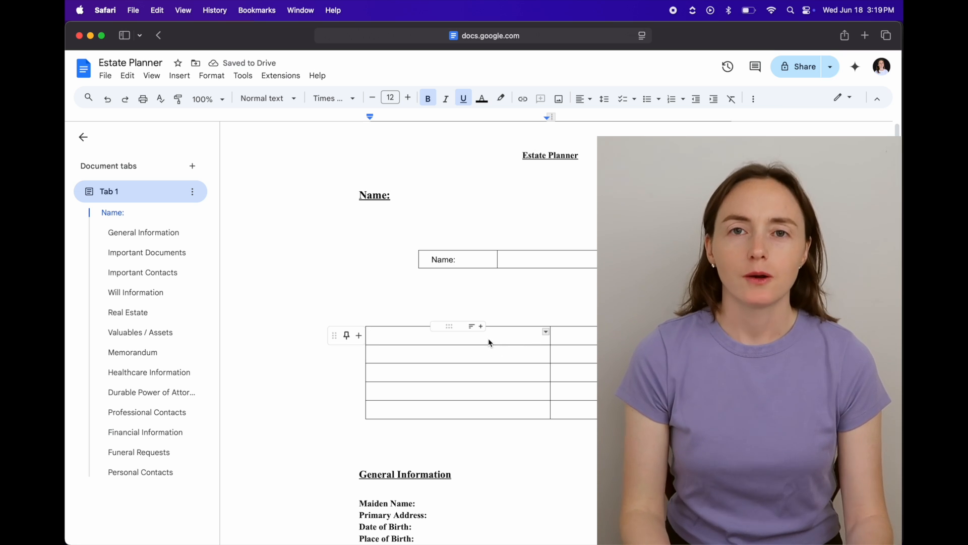
# Merge the two cells in the top row of the new five-row table.
pyautogui.press('Tab')
pyautogui.moveTo(373, 336); pyautogui.dragTo(575, 336)
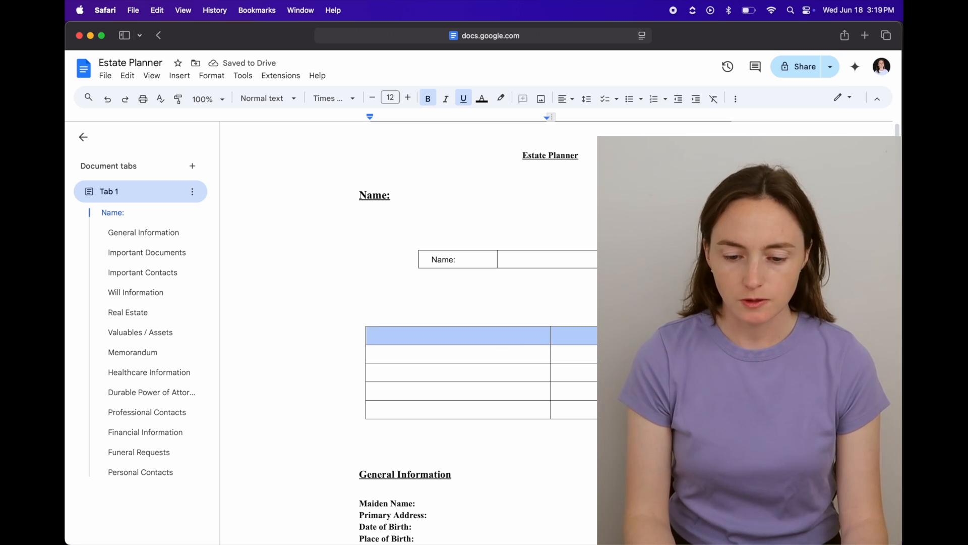
pyautogui.rightClick(533, 338)
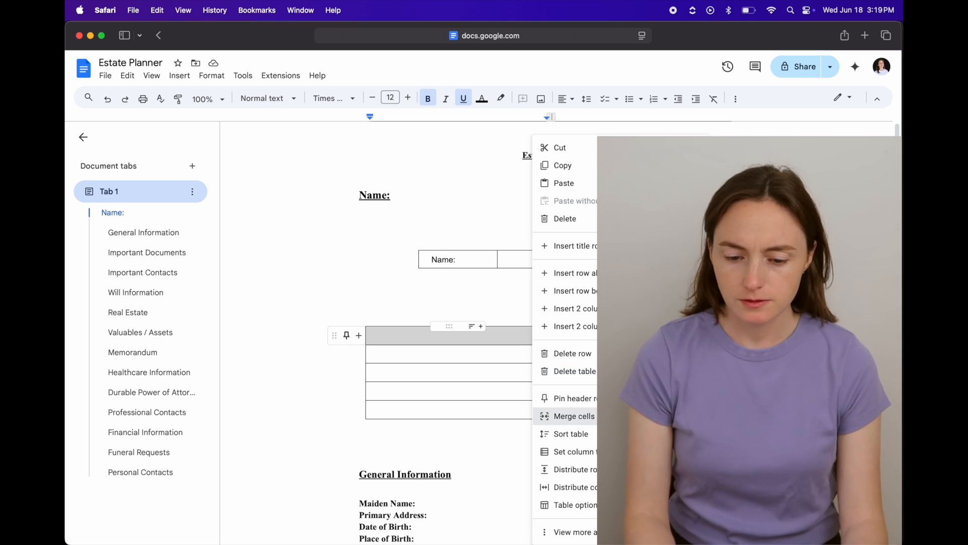
pyautogui.click(560, 416)
pyautogui.click(551, 373)
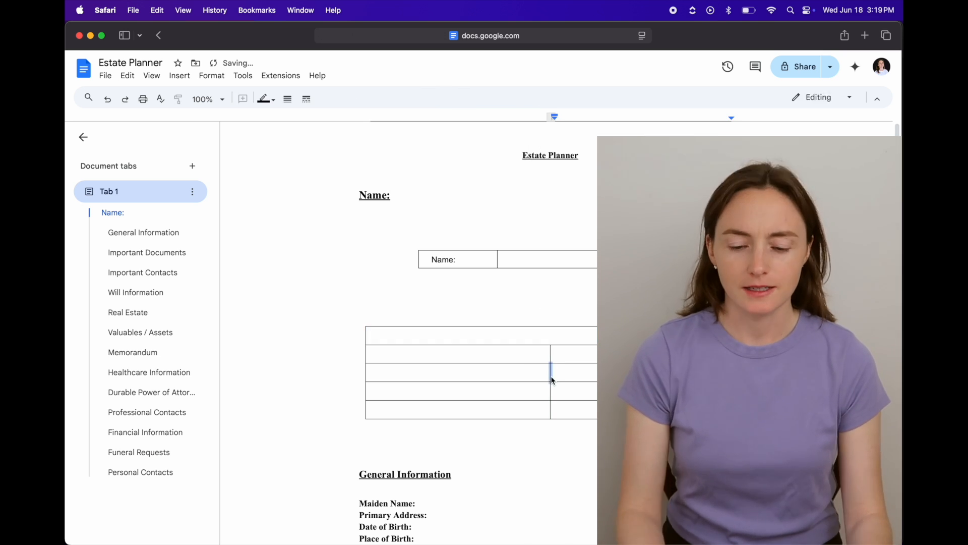
# Enter "General Information" in the merged top row and center it.
pyautogui.doubleClick(561, 338)
pyautogui.click(561, 338)
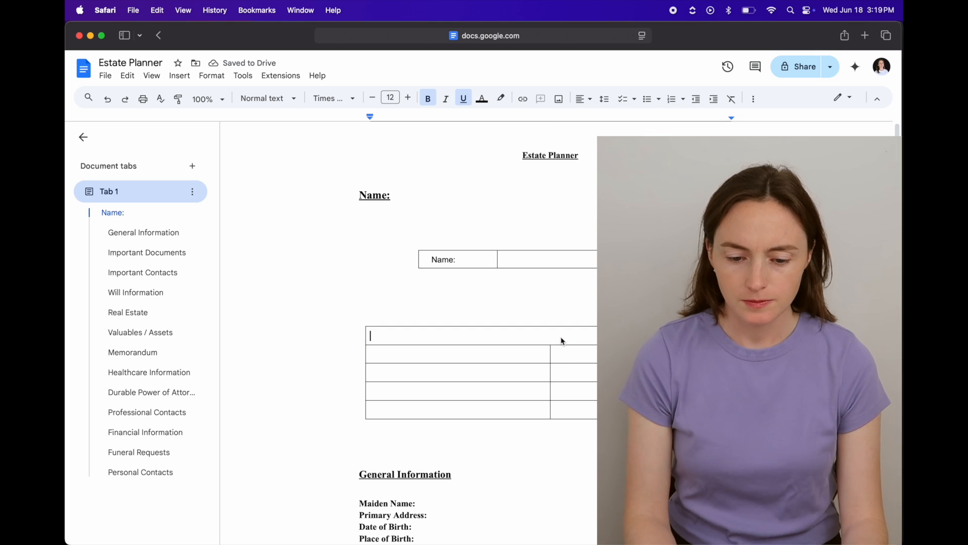
pyautogui.write('Gen')
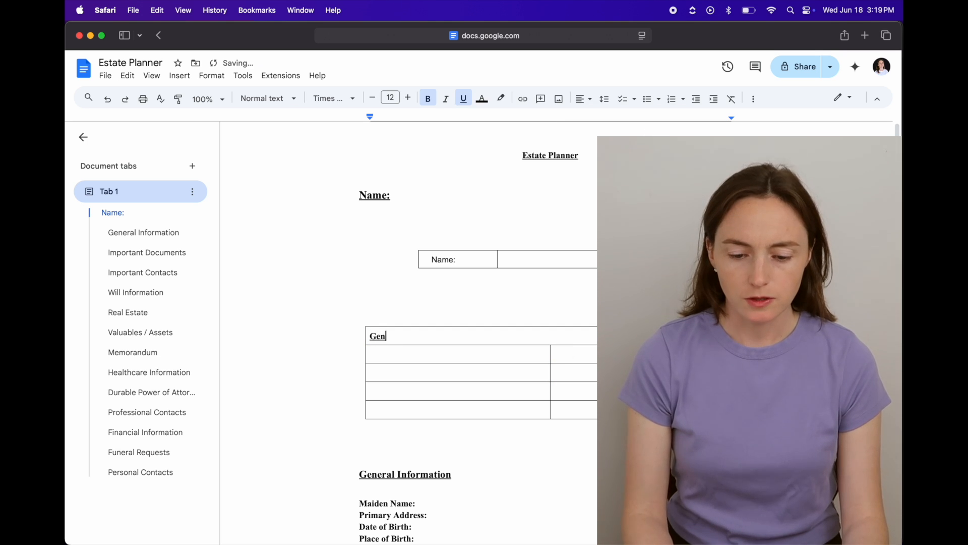
pyautogui.write('eral Information')
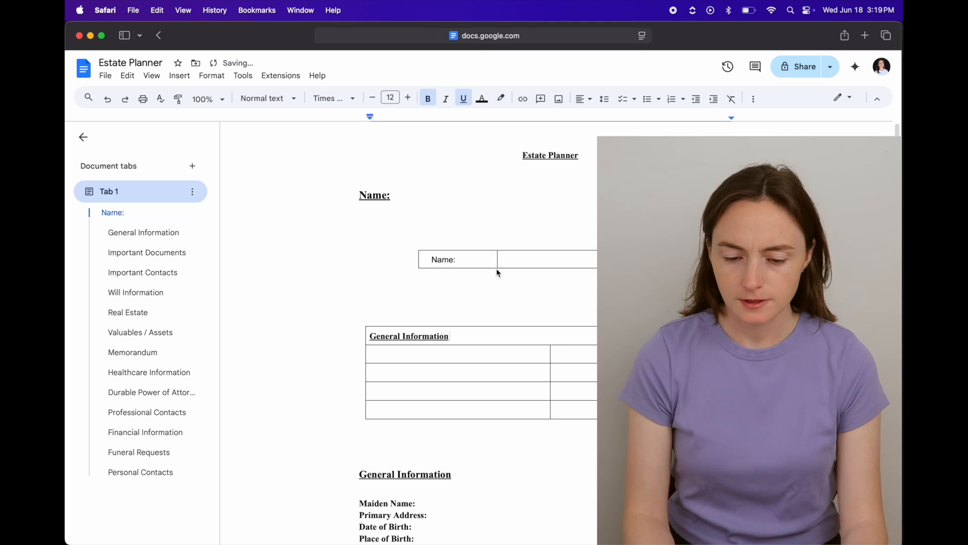
pyautogui.click(582, 100)
pyautogui.click(601, 125)
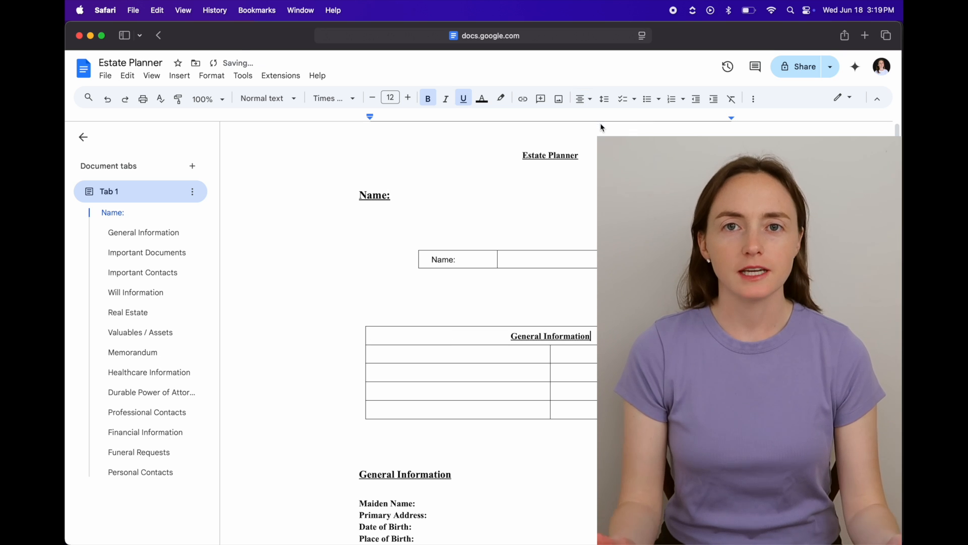
# Label the rows below the table title Maiden Name, Primary Address, Date of Birth and Place of Birth.
pyautogui.click(472, 361)
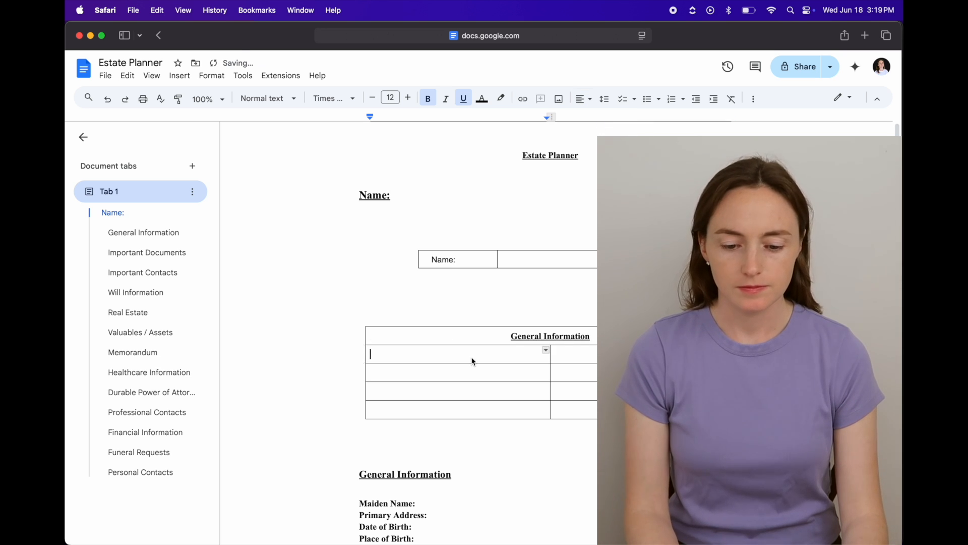
pyautogui.scroll(-2, 473, 361)
pyautogui.write('Maiden Name')
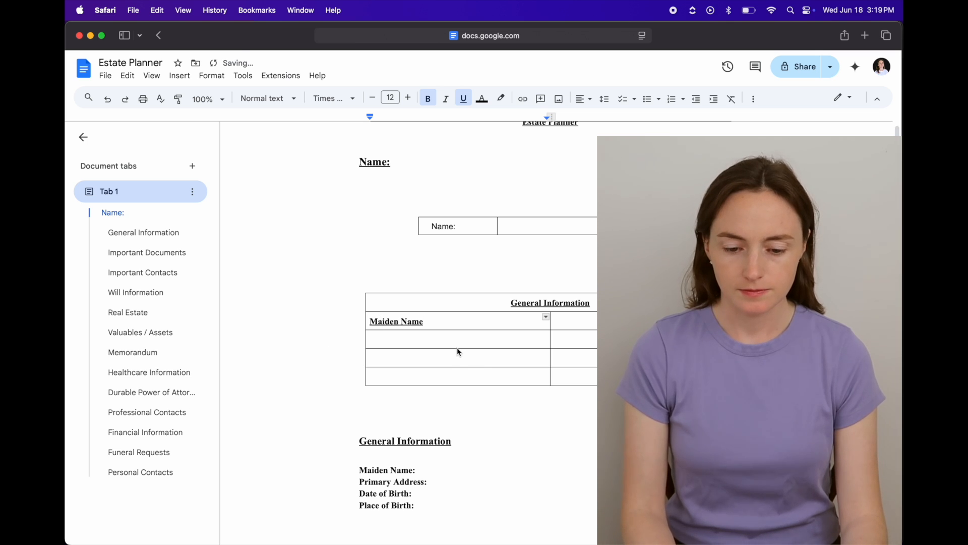
pyautogui.click(457, 346)
pyautogui.write('Primary Address')
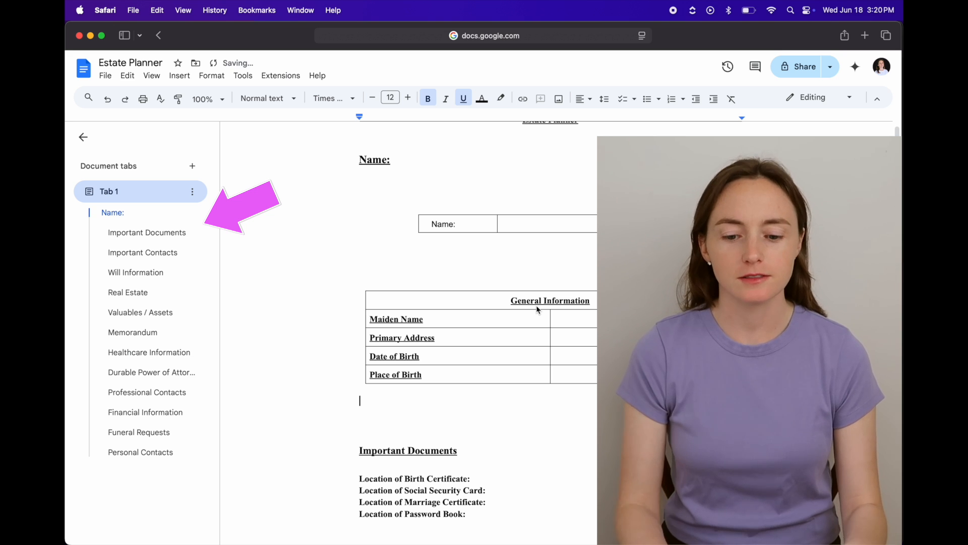
# Apply the Heading 2 style to the General Information title in the table's top row.
pyautogui.click(542, 302)
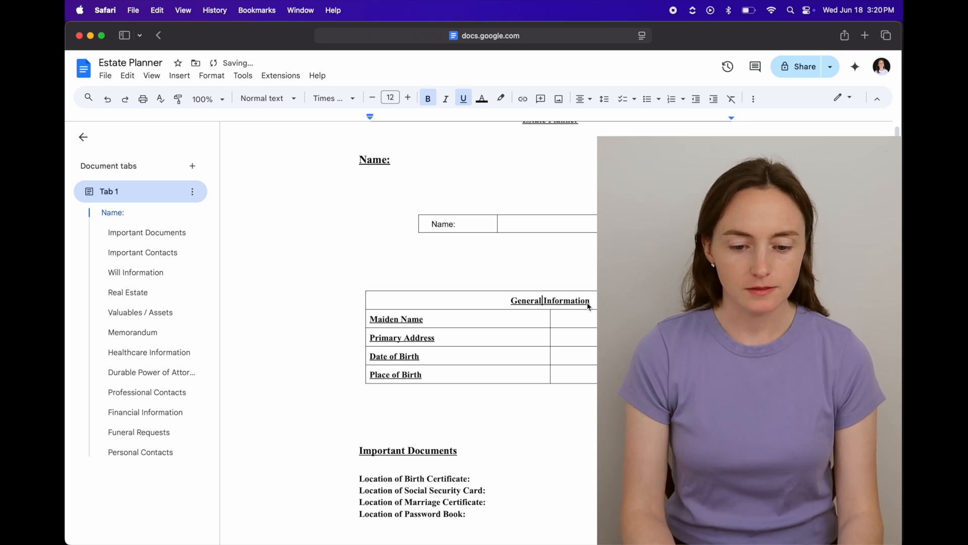
pyautogui.moveTo(579, 309); pyautogui.dragTo(513, 304)
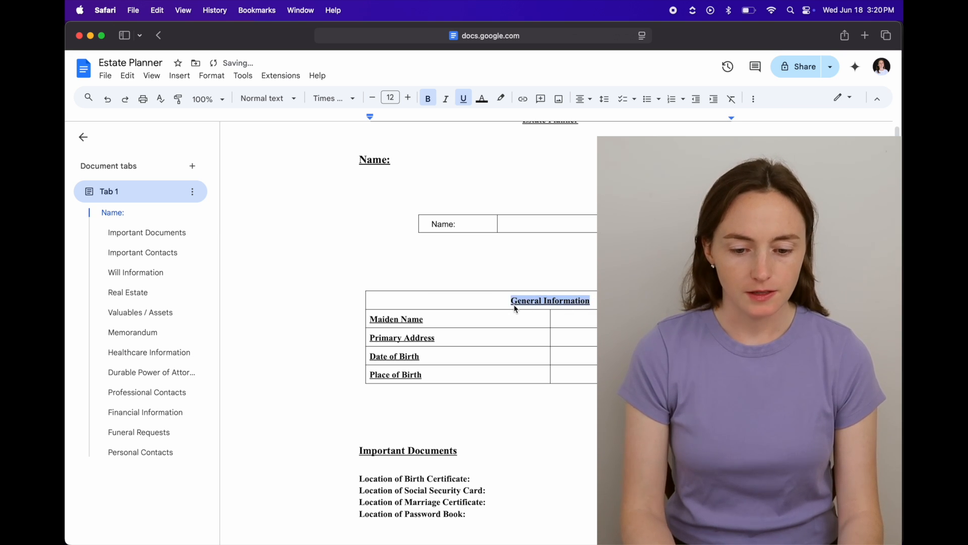
pyautogui.click(280, 104)
pyautogui.click(280, 325)
pyautogui.click(262, 101)
pyautogui.click(292, 285)
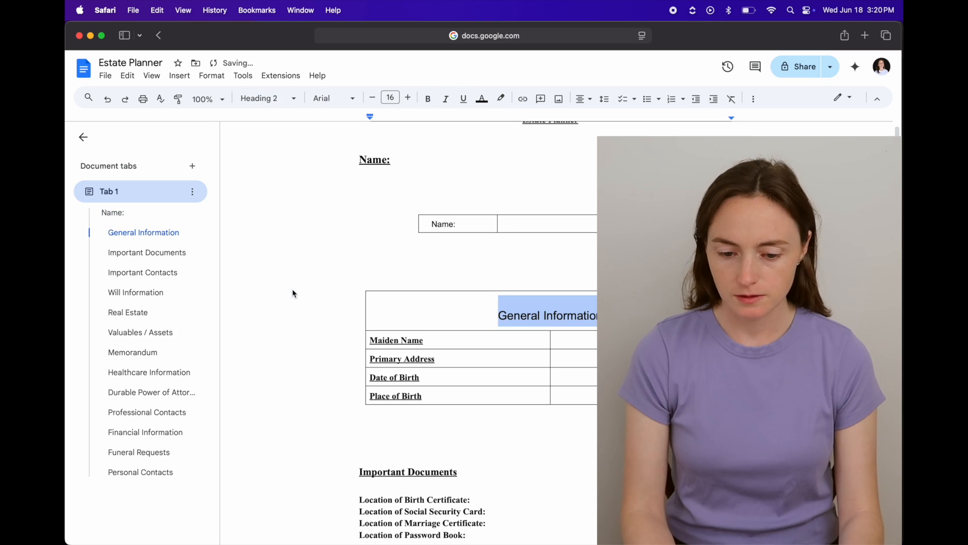
pyautogui.click(577, 316)
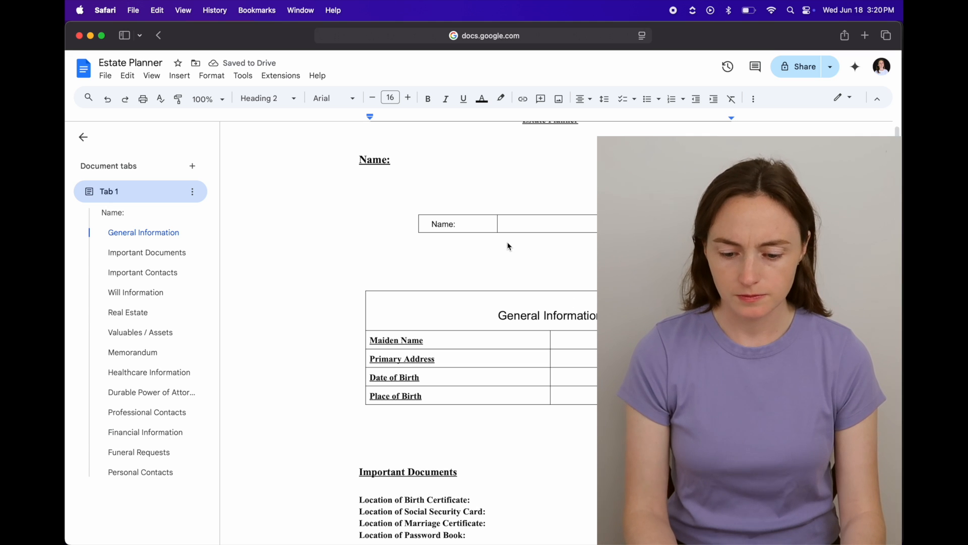
# Apply the Heading 1 style to the "Name:" label inside the one-row table.
pyautogui.moveTo(460, 225); pyautogui.dragTo(424, 222)
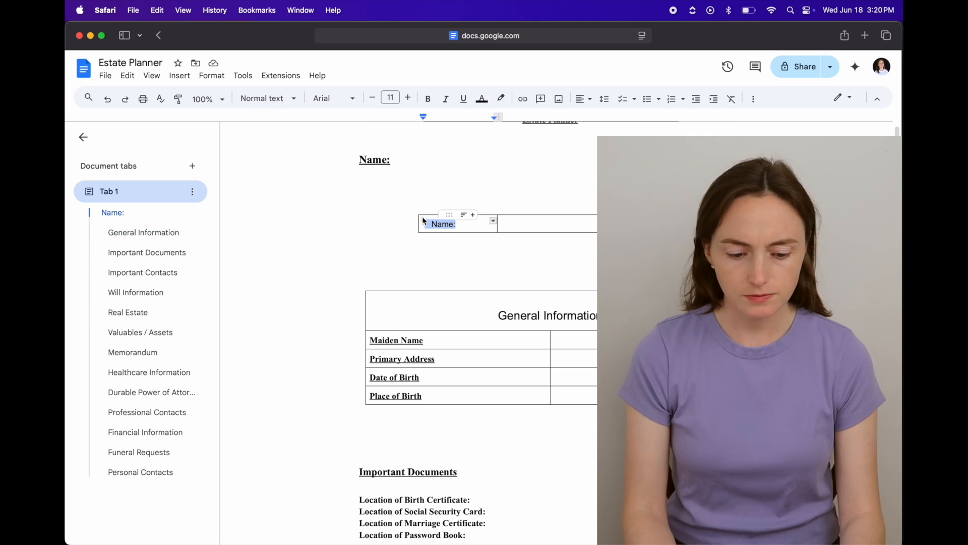
pyautogui.click(268, 98)
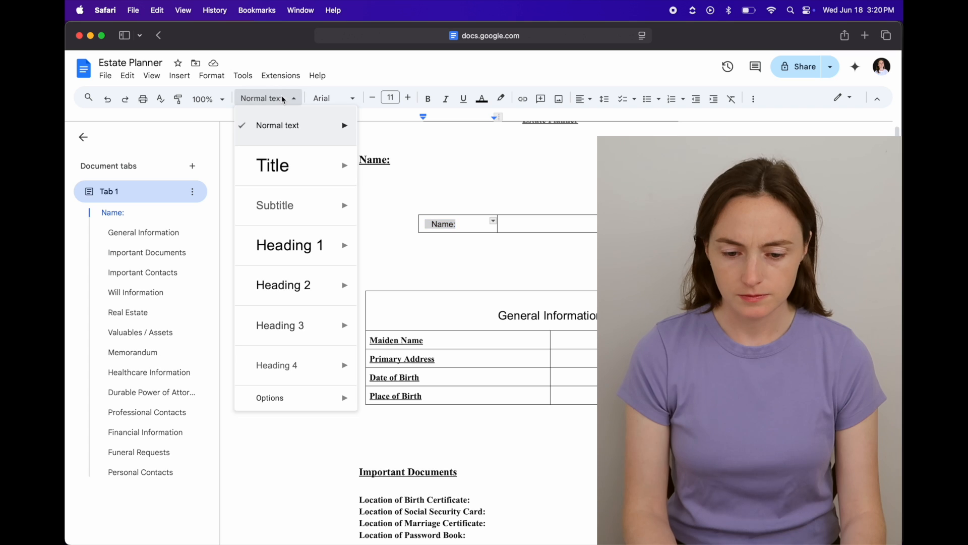
pyautogui.click(296, 261)
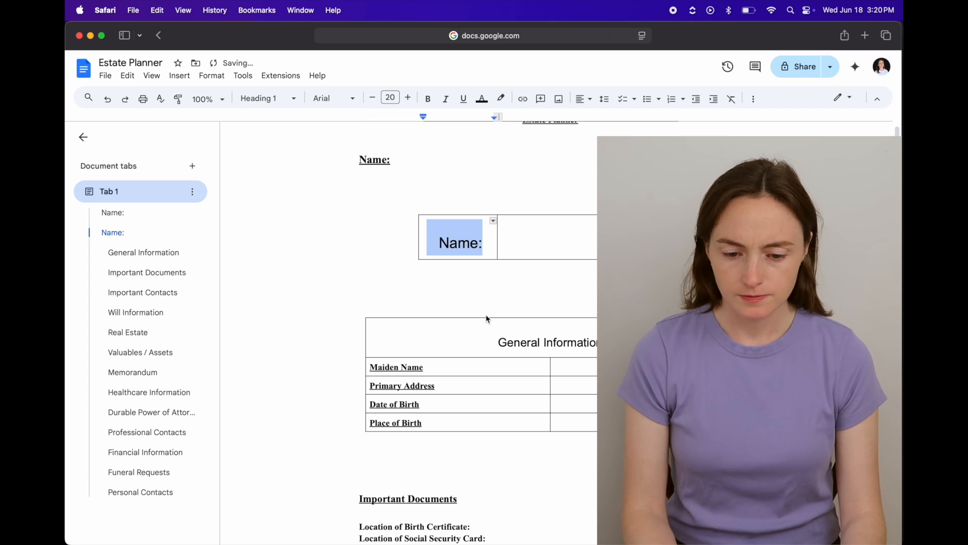
# Delete the old underlined Name heading and the blank line above the Name table.
pyautogui.click(406, 198)
pyautogui.moveTo(370, 203); pyautogui.dragTo(350, 165)
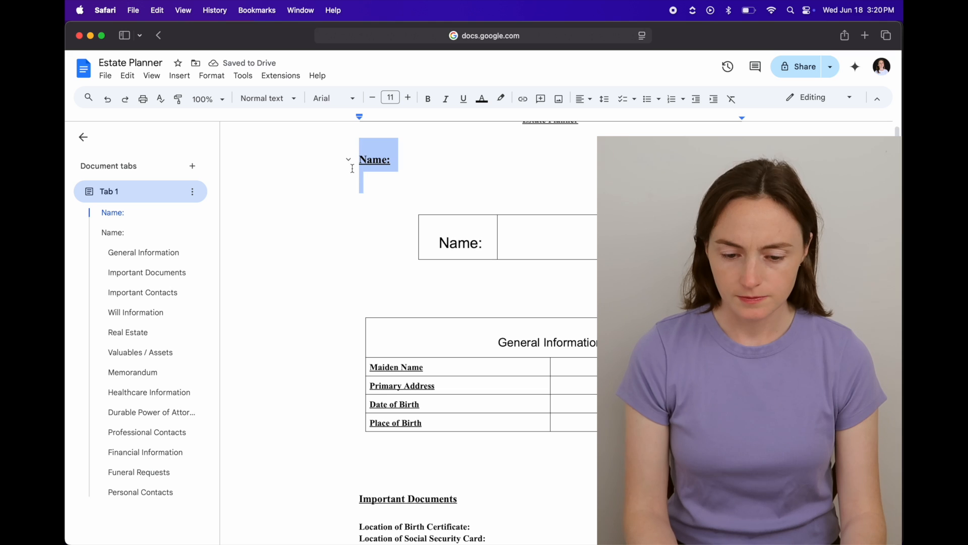
pyautogui.press('BackSpace')
# Remove the extra blank lines between the Name table and the General Information table.
pyautogui.scroll(1, 519, 268)
pyautogui.click(519, 268)
pyautogui.press('BackSpace')
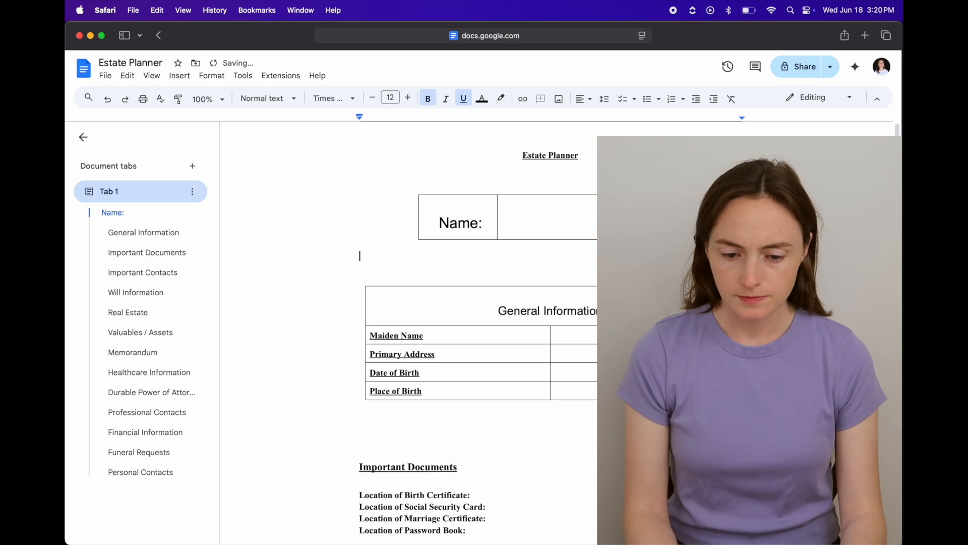
pyautogui.press('Delete')
pyautogui.press('Delete')
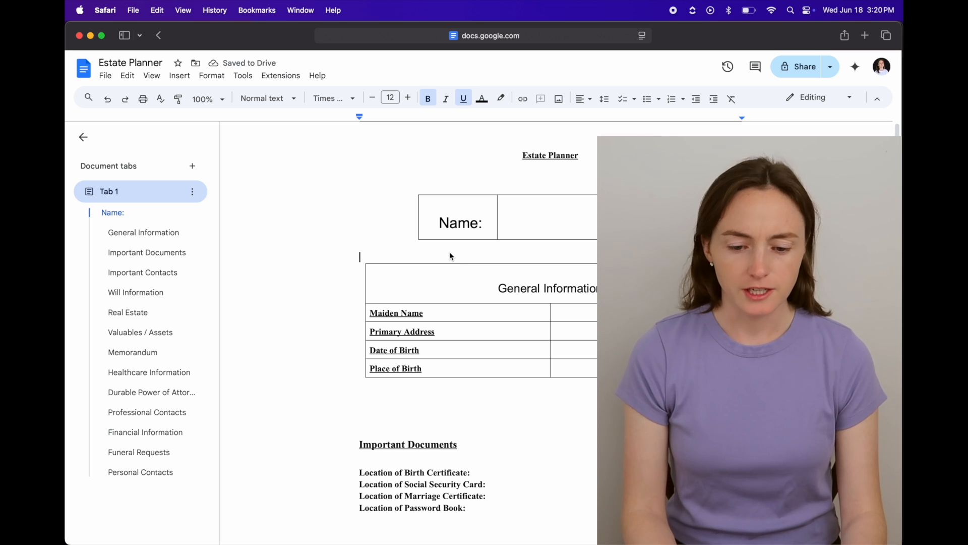
pyautogui.press('Delete')
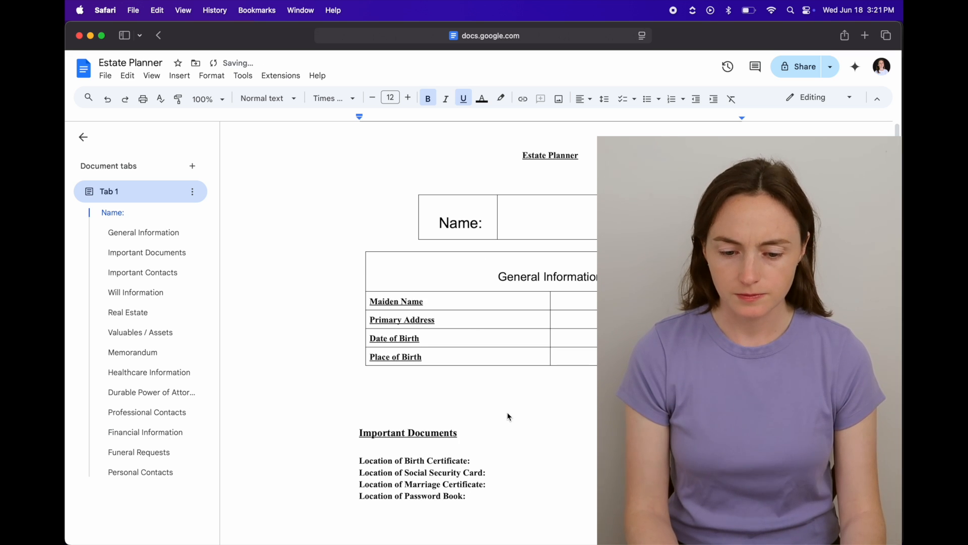
# Set the font size of the "Name:" label in the table to 14.
pyautogui.moveTo(479, 224); pyautogui.dragTo(423, 226)
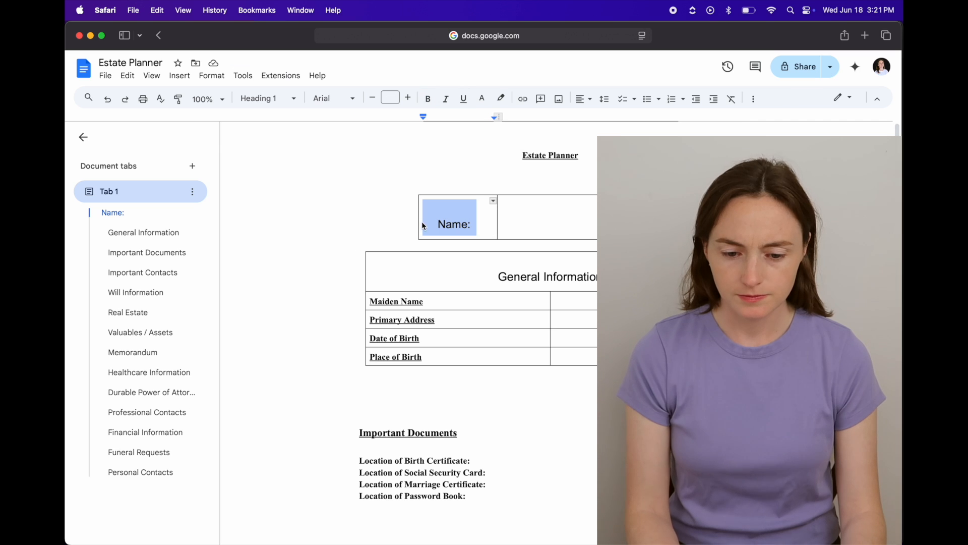
pyautogui.click(392, 100)
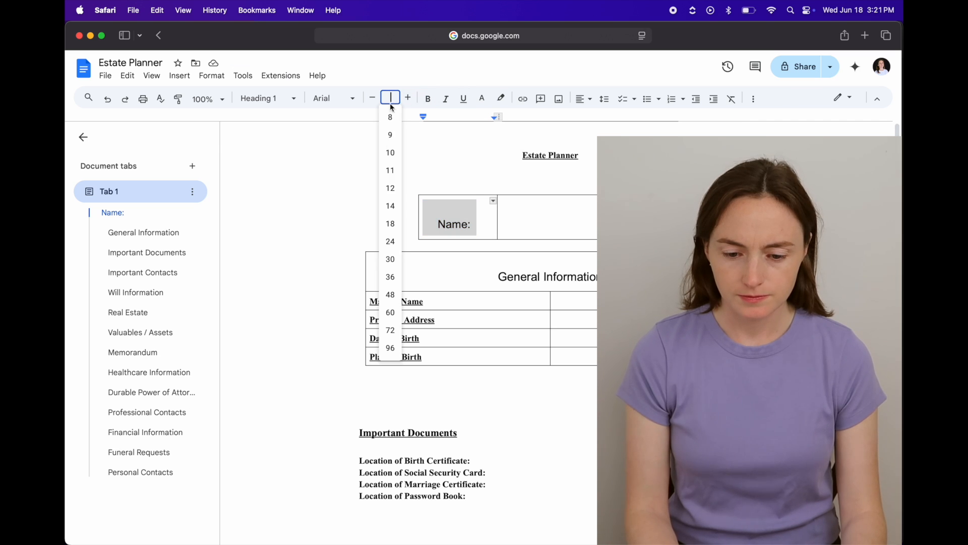
pyautogui.click(391, 206)
# Change the font of all text in the Name and General Information tables to Playfair Display Normal.
pyautogui.moveTo(585, 353); pyautogui.dragTo(429, 205)
pyautogui.click(272, 103)
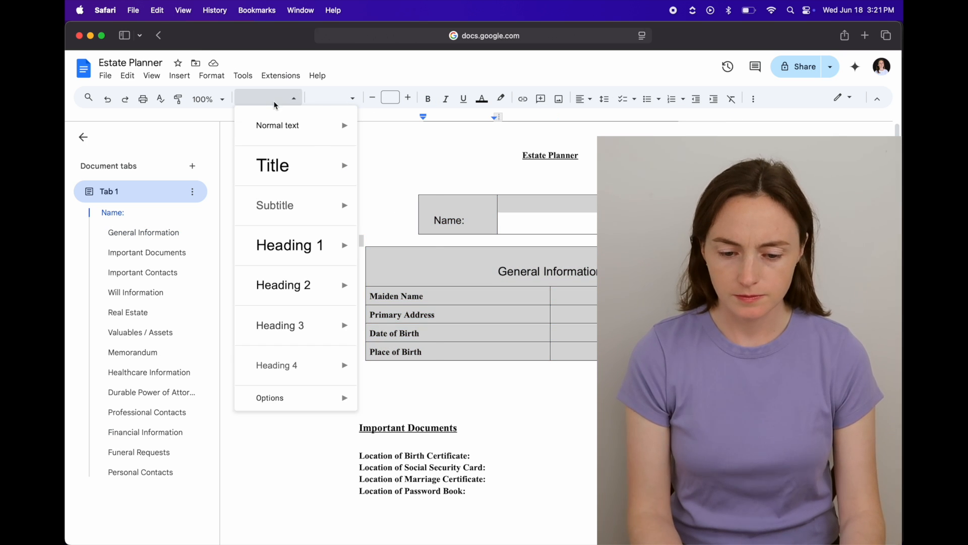
pyautogui.click(321, 101)
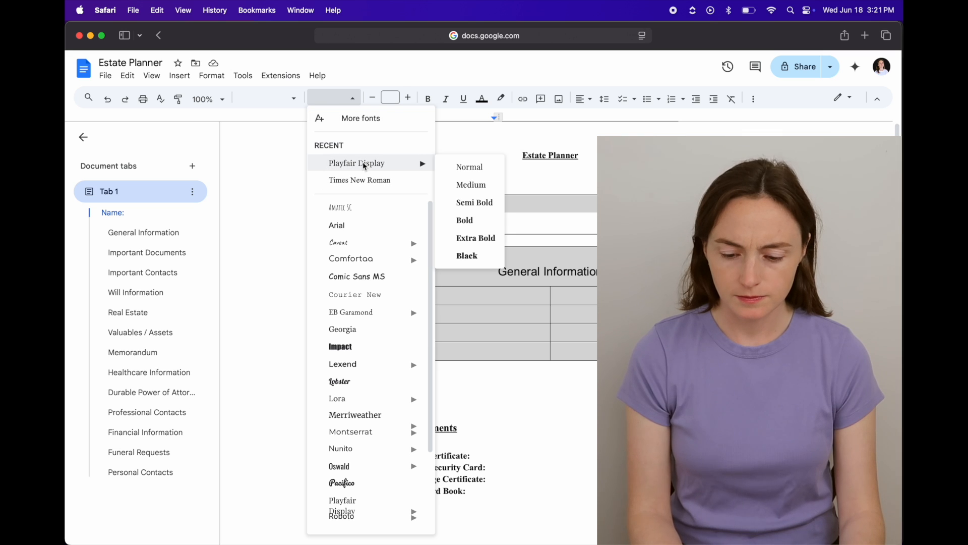
pyautogui.moveTo(385, 162)
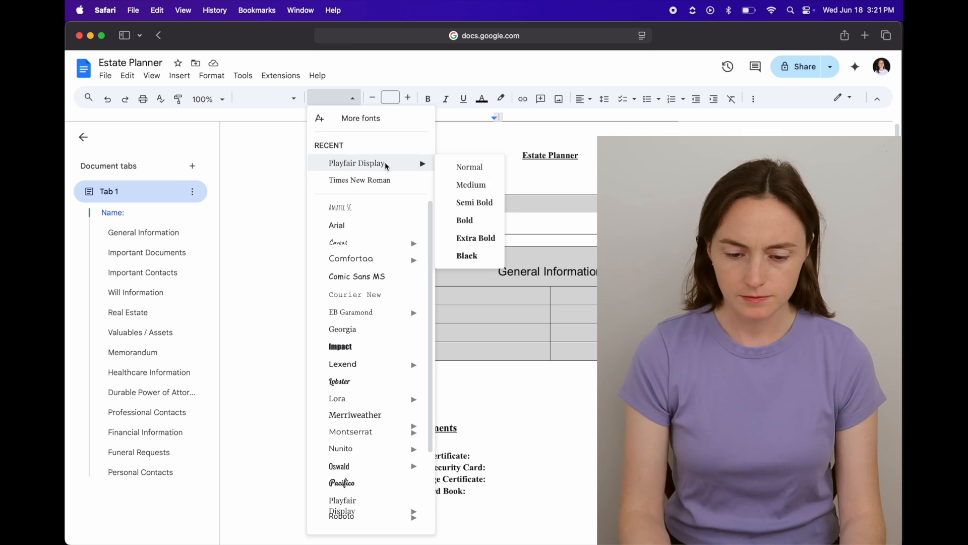
pyautogui.click(463, 168)
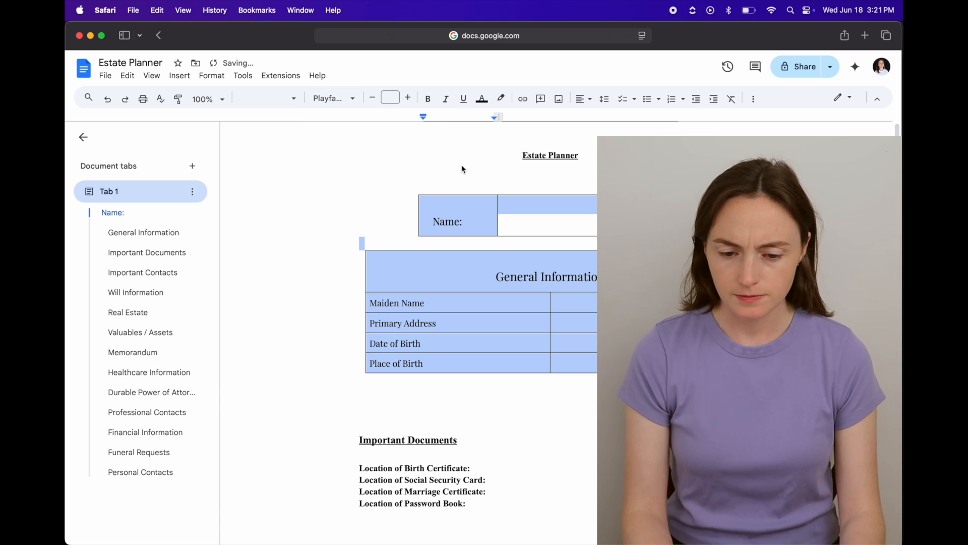
pyautogui.click(580, 353)
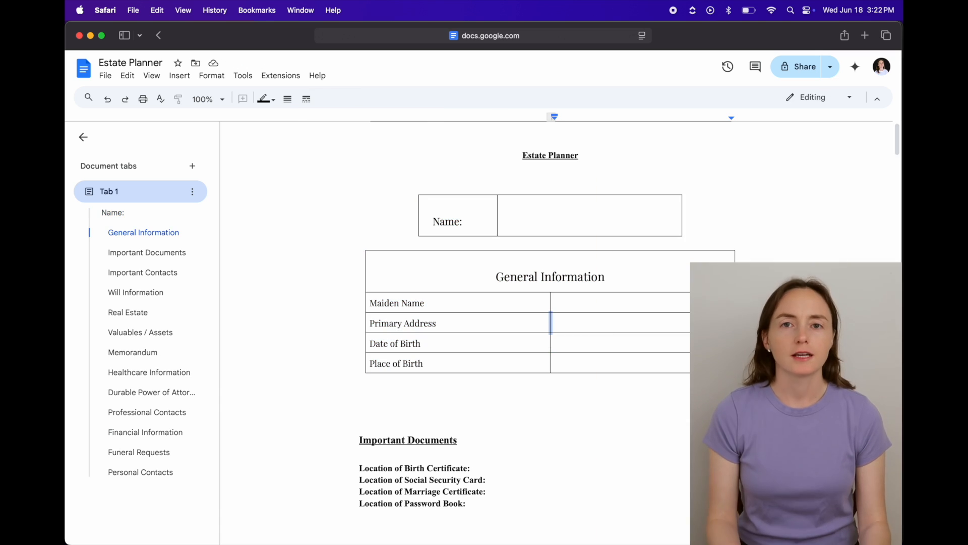
# Narrow the General Information table so its outer edges line up with the Name table above.
pyautogui.moveTo(551, 323); pyautogui.dragTo(567, 305)
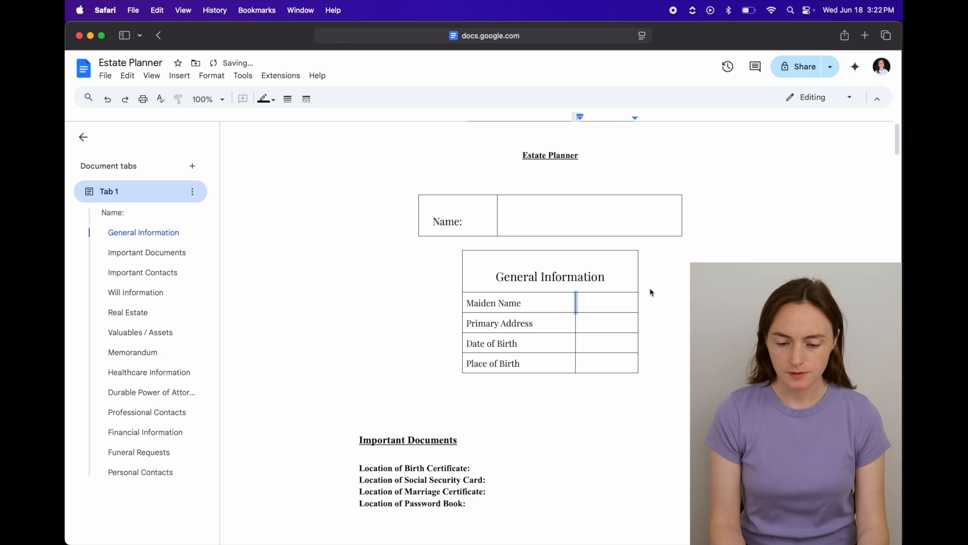
pyautogui.moveTo(640, 283); pyautogui.dragTo(687, 278)
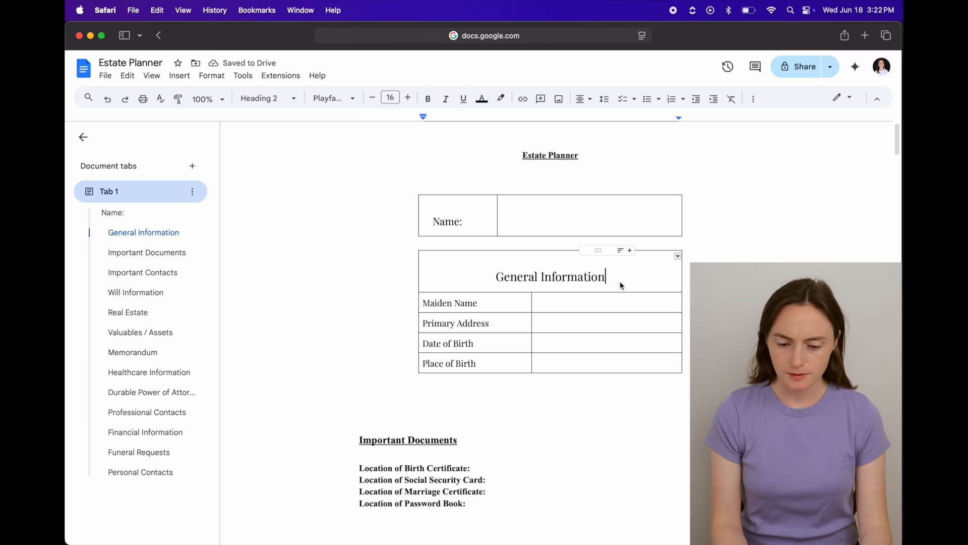
# Bold the General Information title and the four row labels from Maiden Name to Place of Birth.
pyautogui.moveTo(623, 283); pyautogui.dragTo(482, 281)
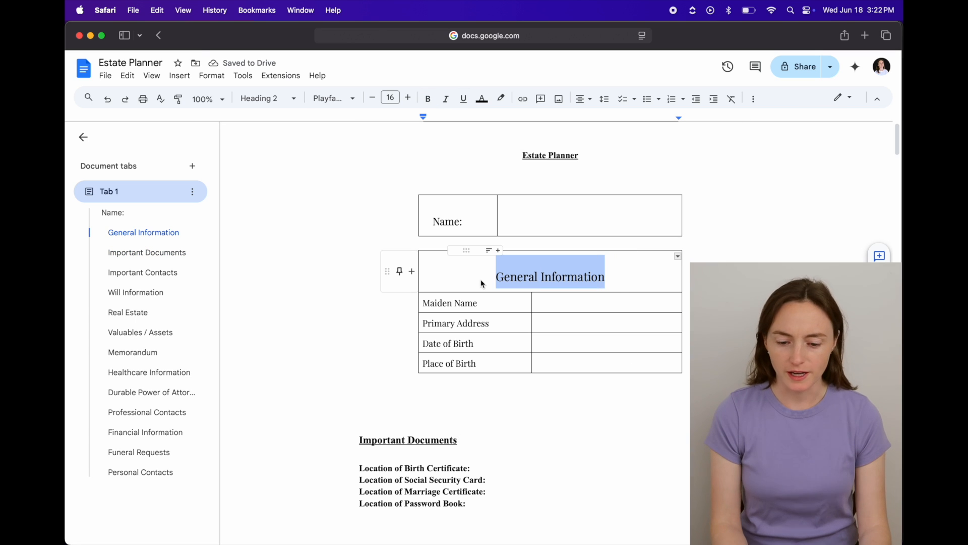
pyautogui.press('cmd+b')
pyautogui.moveTo(523, 365); pyautogui.dragTo(426, 301)
pyautogui.press('cmd+b')
pyautogui.click(585, 366)
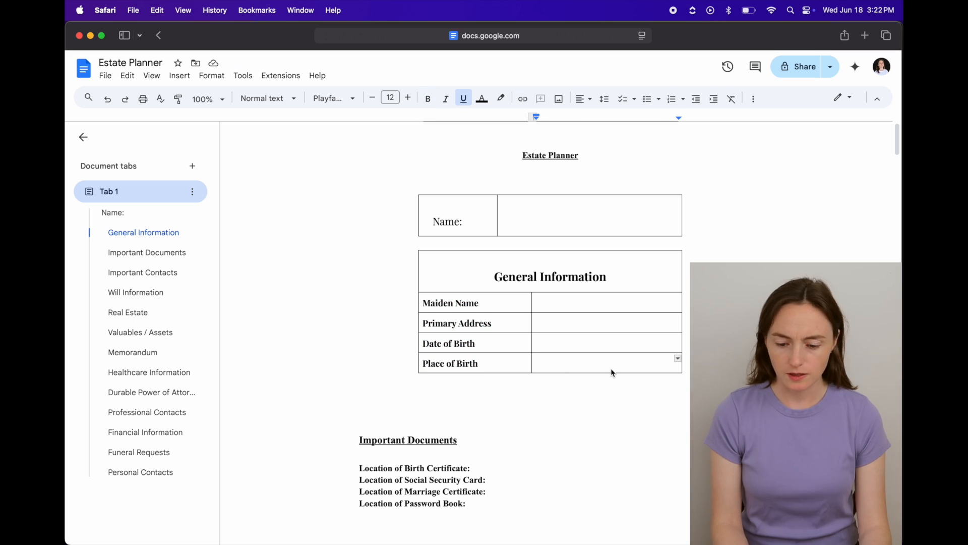
# Center-align the text in both the Name and General Information tables.
pyautogui.moveTo(612, 372); pyautogui.dragTo(450, 300)
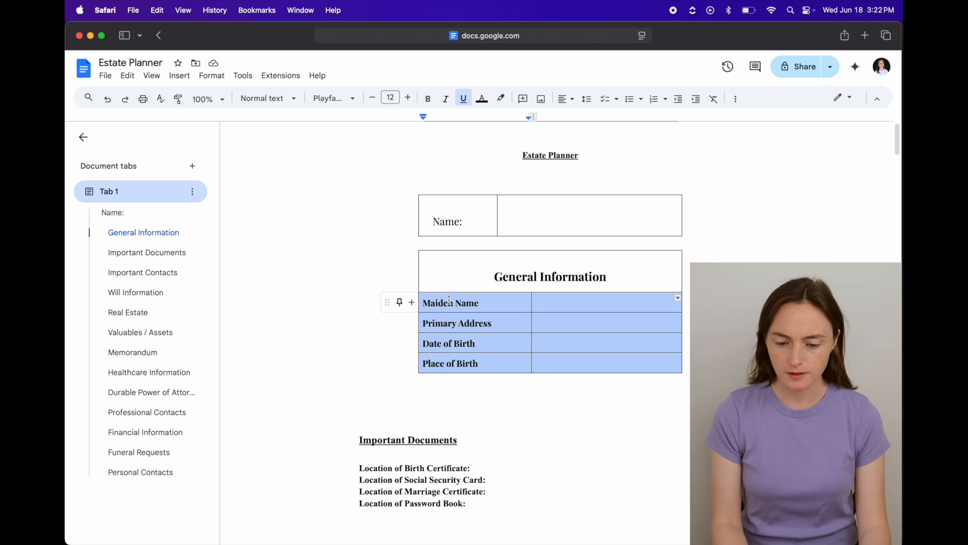
pyautogui.moveTo(449, 299); pyautogui.dragTo(361, 242)
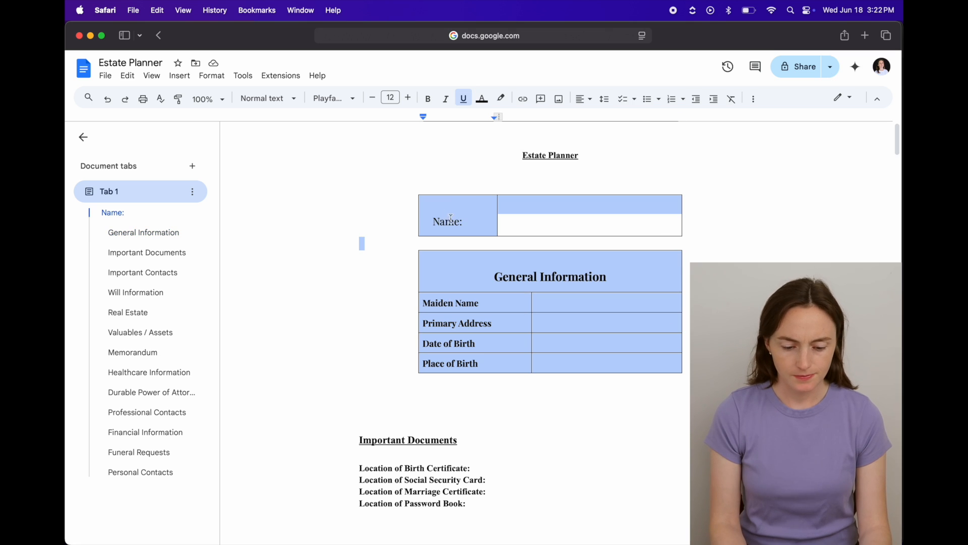
pyautogui.click(581, 101)
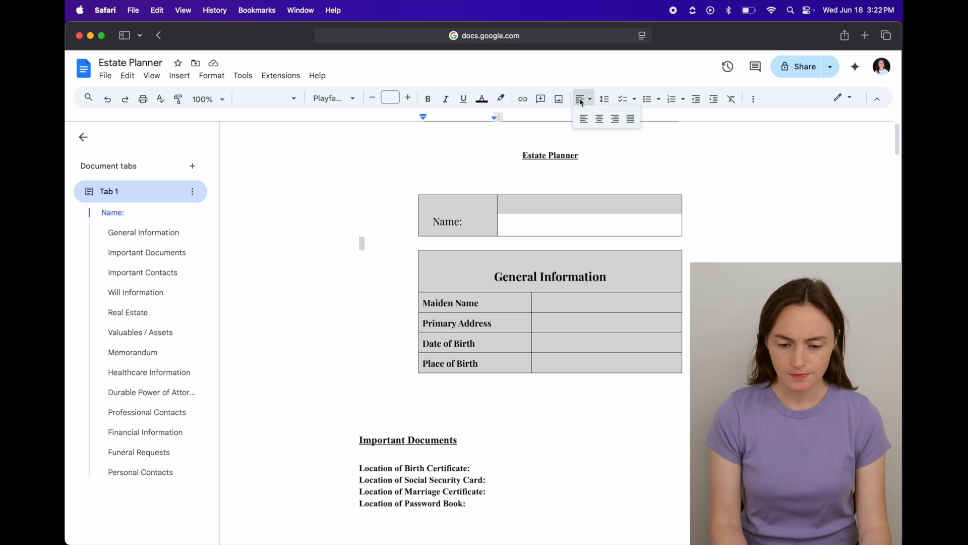
pyautogui.click(599, 120)
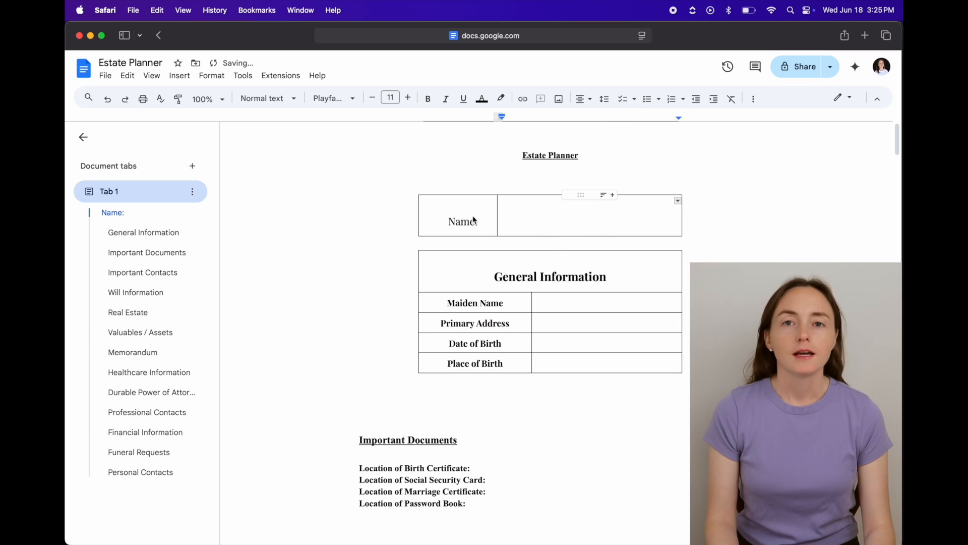
# Fill both cells of the Name table with the light yellow background color #fff2cc.
pyautogui.moveTo(497, 222); pyautogui.dragTo(562, 227)
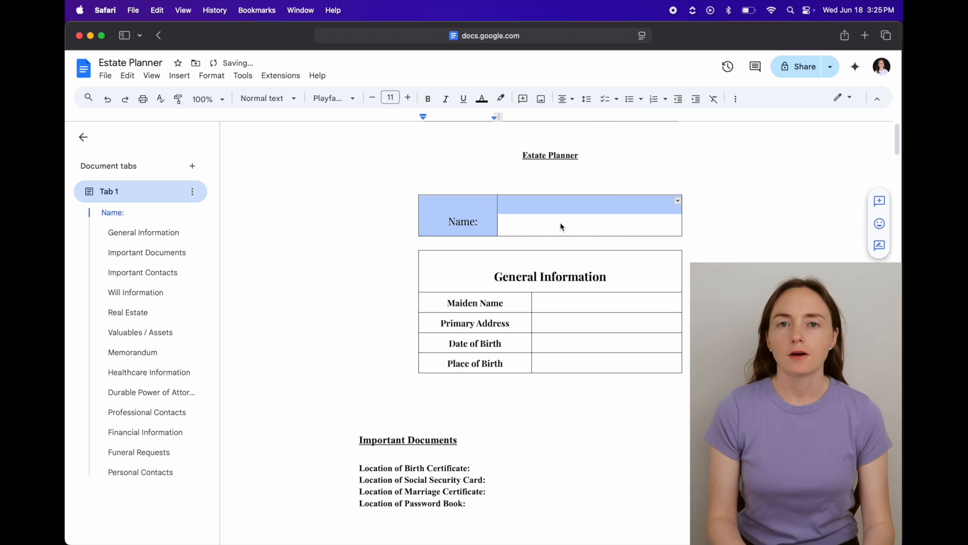
pyautogui.click(735, 99)
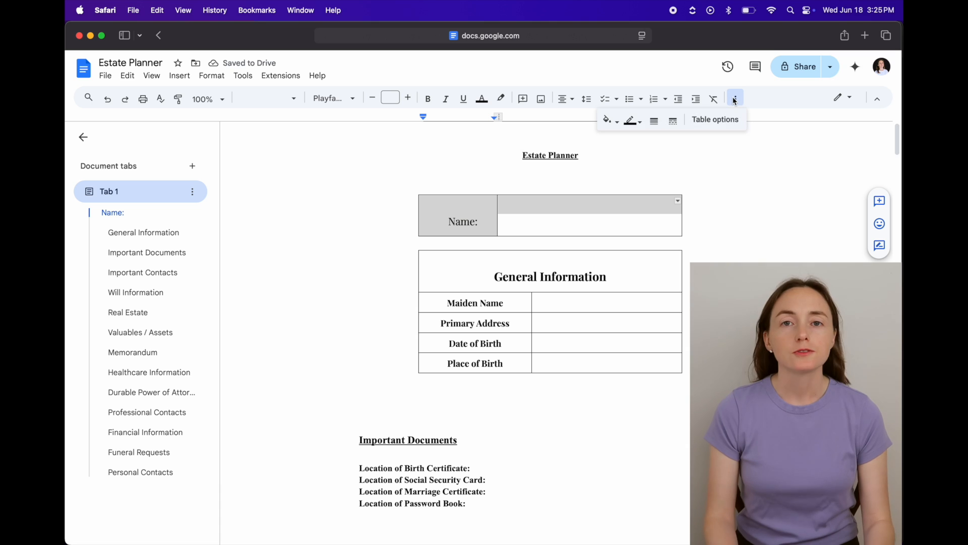
pyautogui.click(612, 123)
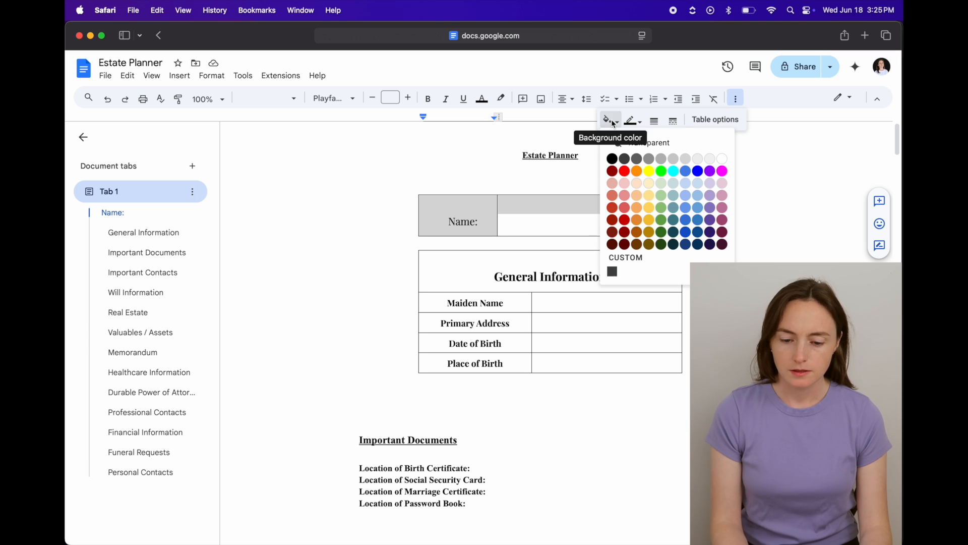
pyautogui.click(648, 185)
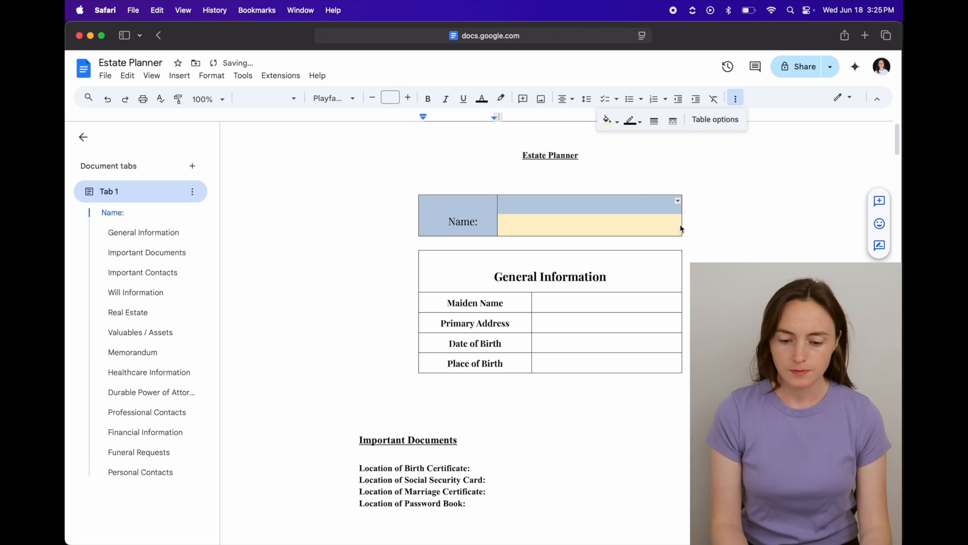
pyautogui.click(708, 229)
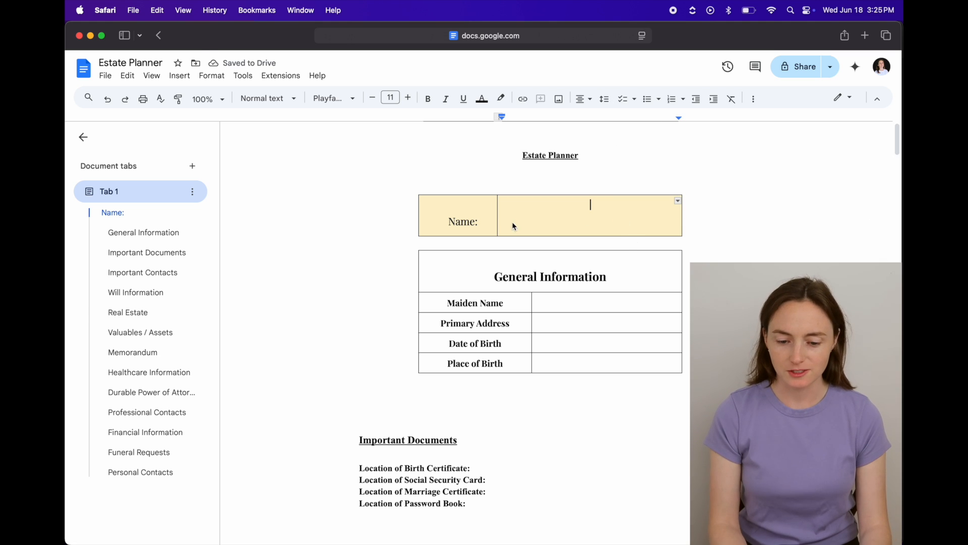
# Give both cells of the Name table a paler custom cream background, about #fff6e1.
pyautogui.moveTo(445, 201); pyautogui.dragTo(625, 214)
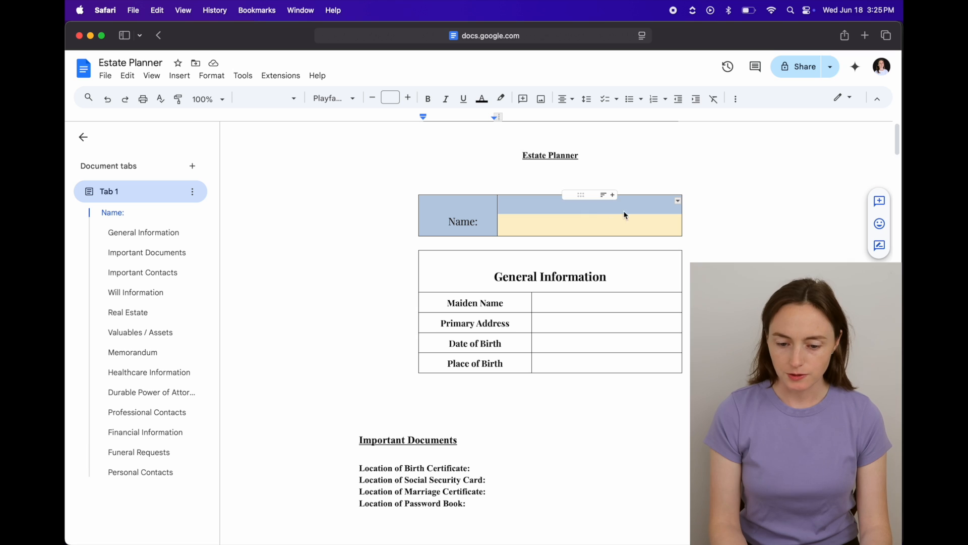
pyautogui.click(735, 98)
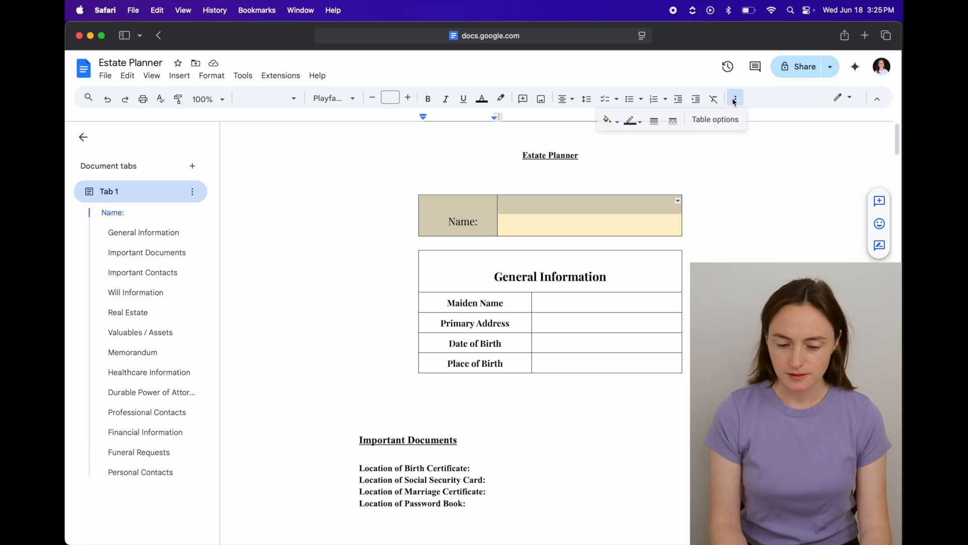
pyautogui.click(610, 120)
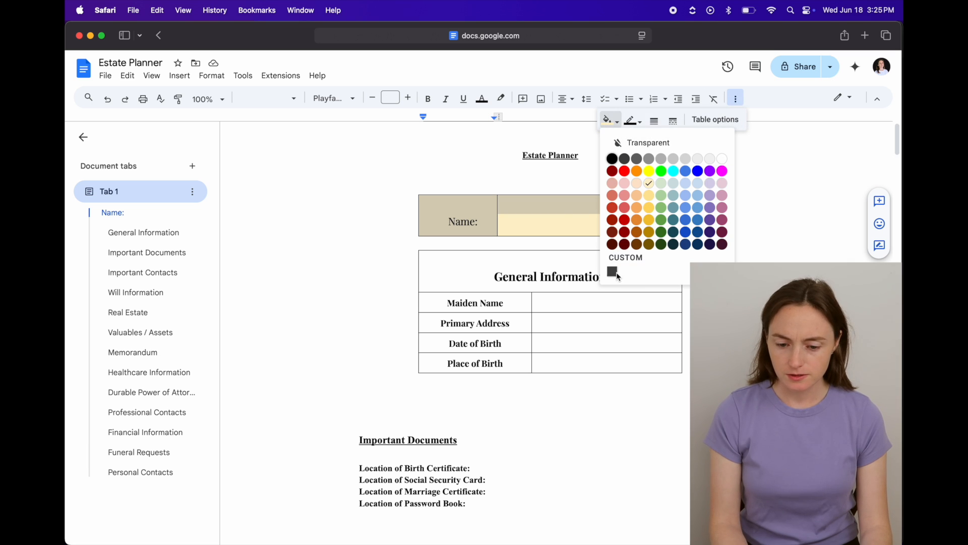
pyautogui.click(619, 275)
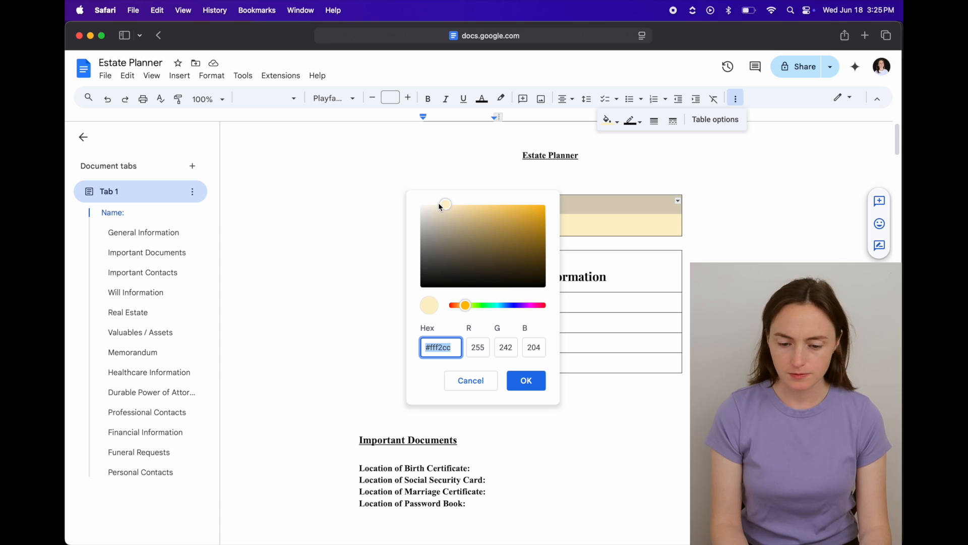
pyautogui.write('#fff6da')
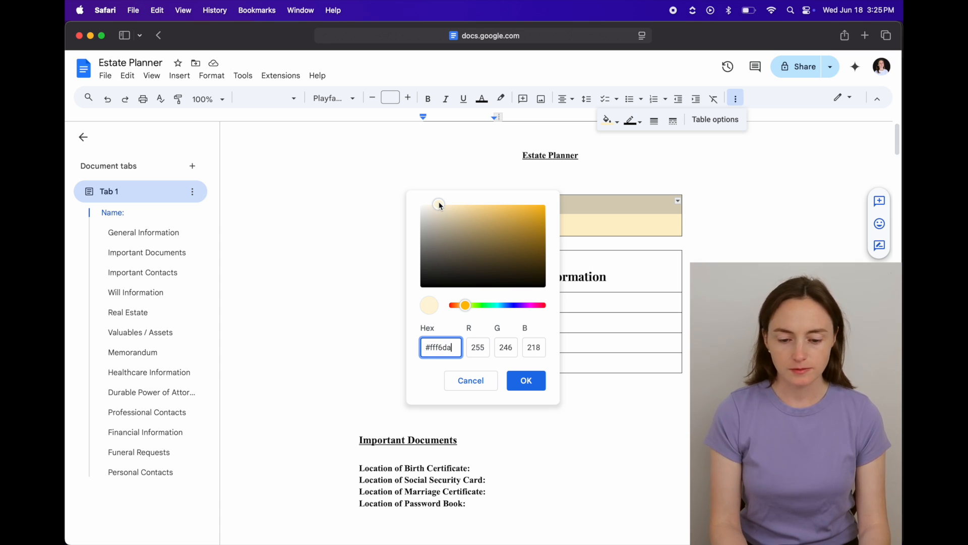
pyautogui.press('BackSpace')
pyautogui.press('BackSpace')
pyautogui.write('e1')
pyautogui.click(437, 204)
pyautogui.click(529, 381)
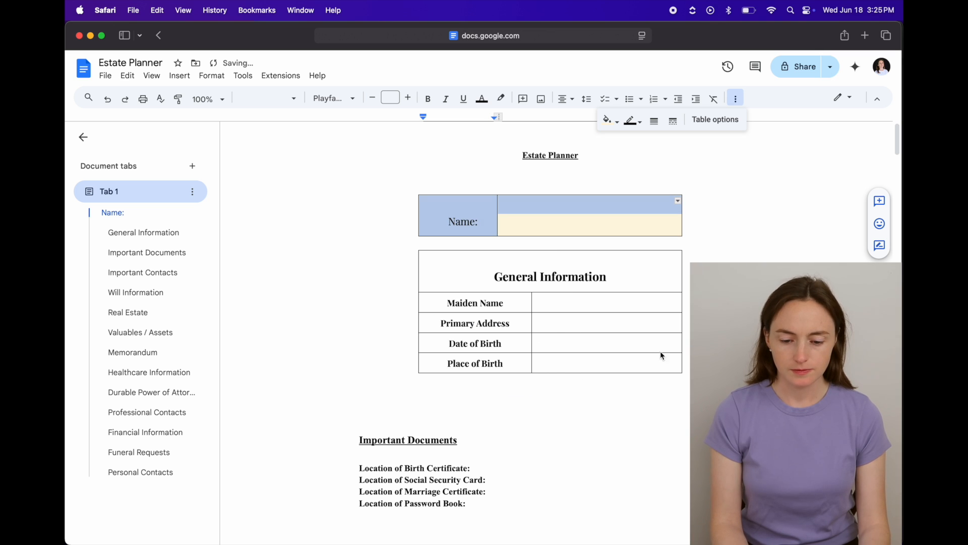
pyautogui.click(717, 209)
pyautogui.click(608, 323)
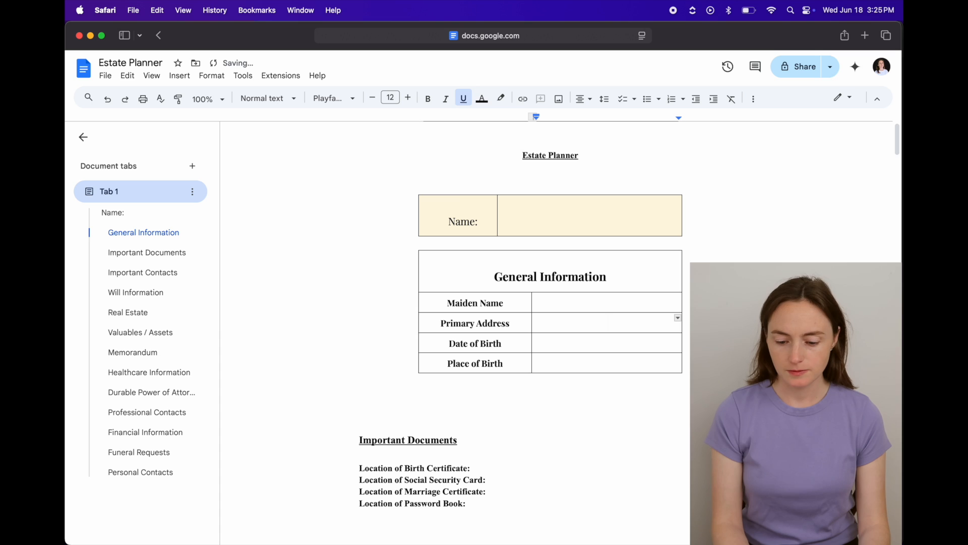
# Bold the Name label in the one-row table and remove its colon.
pyautogui.tripleClick(483, 220)
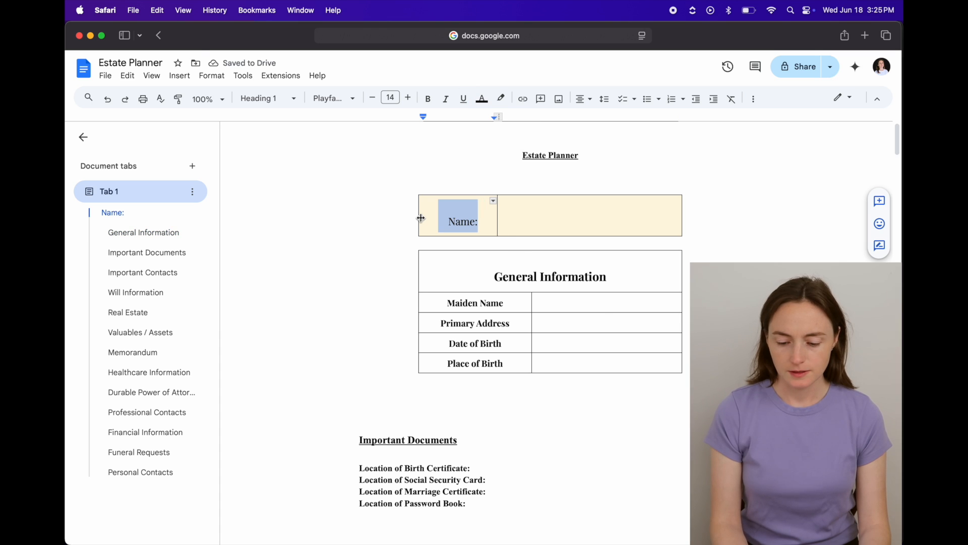
pyautogui.click(573, 234)
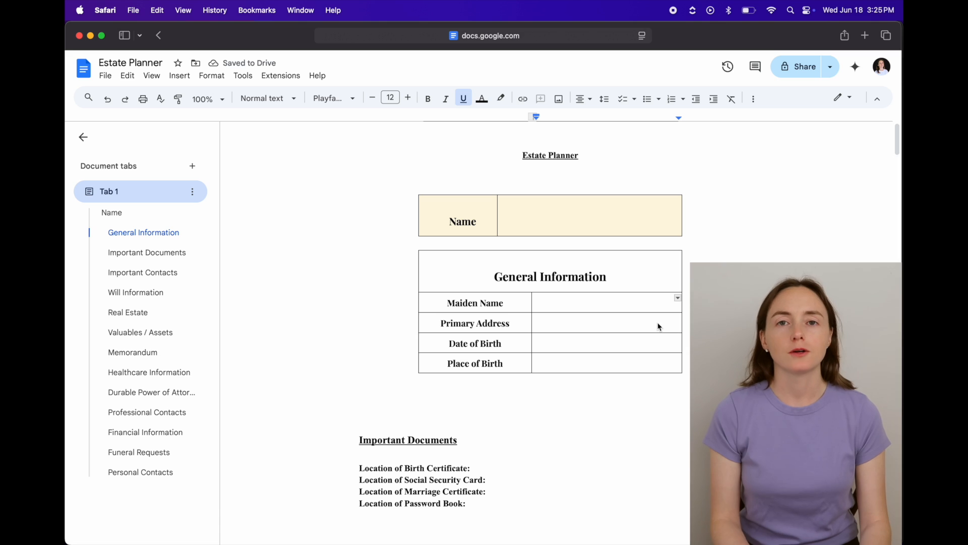
# Fill the whole General Information table with the light pink background color #ead1dc.
pyautogui.moveTo(635, 366); pyautogui.dragTo(490, 280)
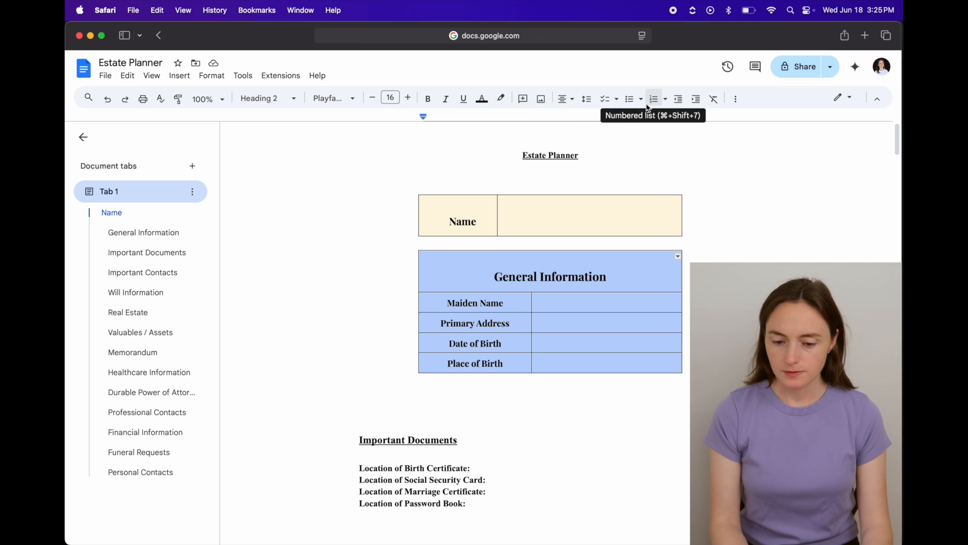
pyautogui.click(736, 99)
pyautogui.click(607, 121)
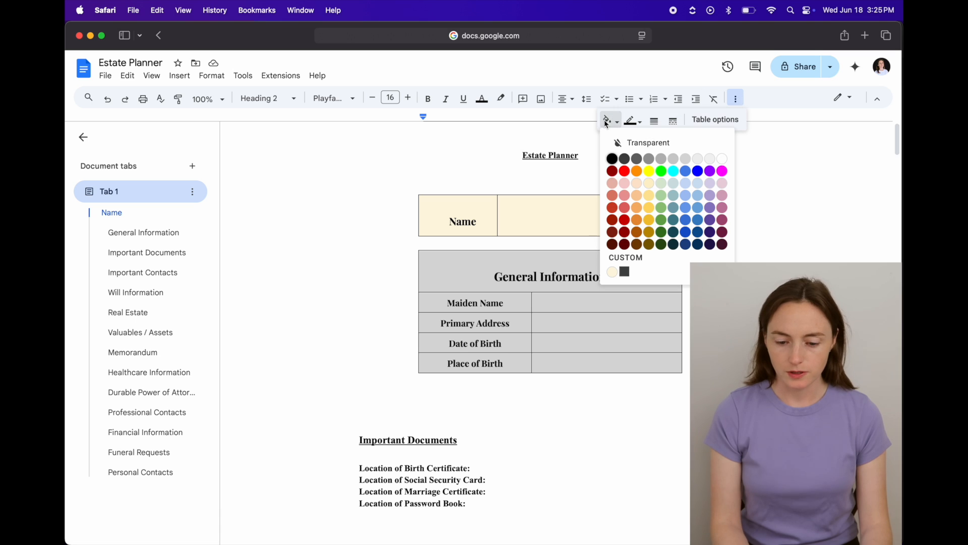
pyautogui.click(722, 185)
pyautogui.click(608, 303)
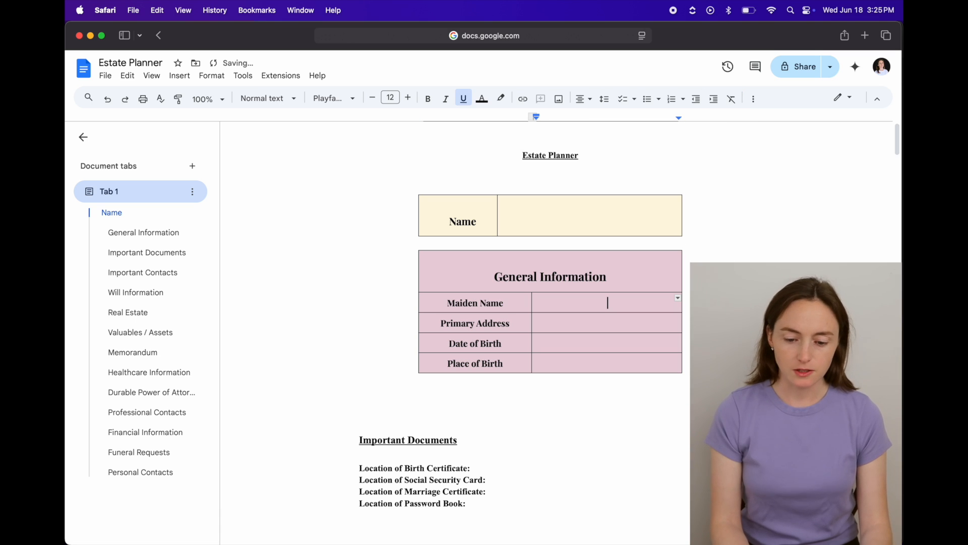
# Give the whole General Information table a paler custom pink background, #f1dde6.
pyautogui.moveTo(614, 361); pyautogui.dragTo(605, 274)
pyautogui.click(736, 98)
pyautogui.click(614, 124)
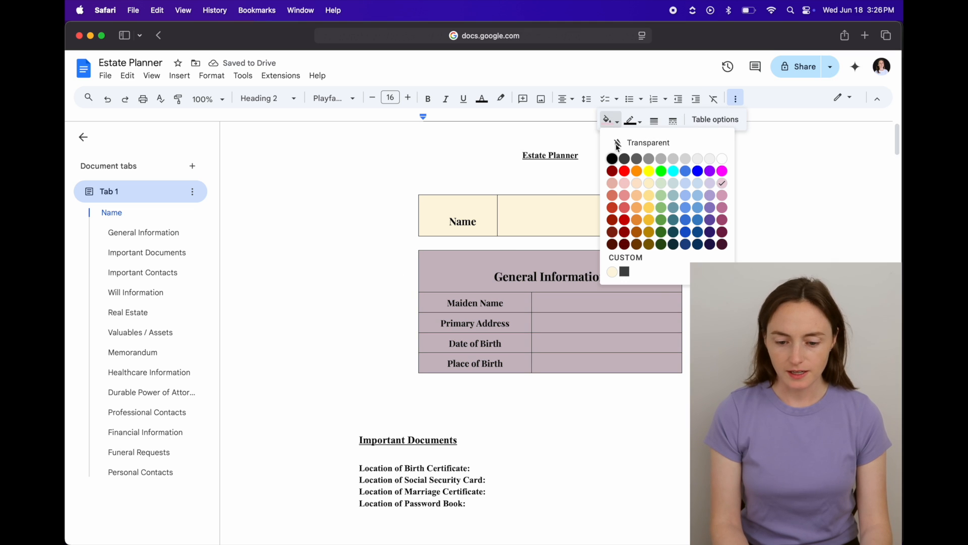
pyautogui.click(625, 273)
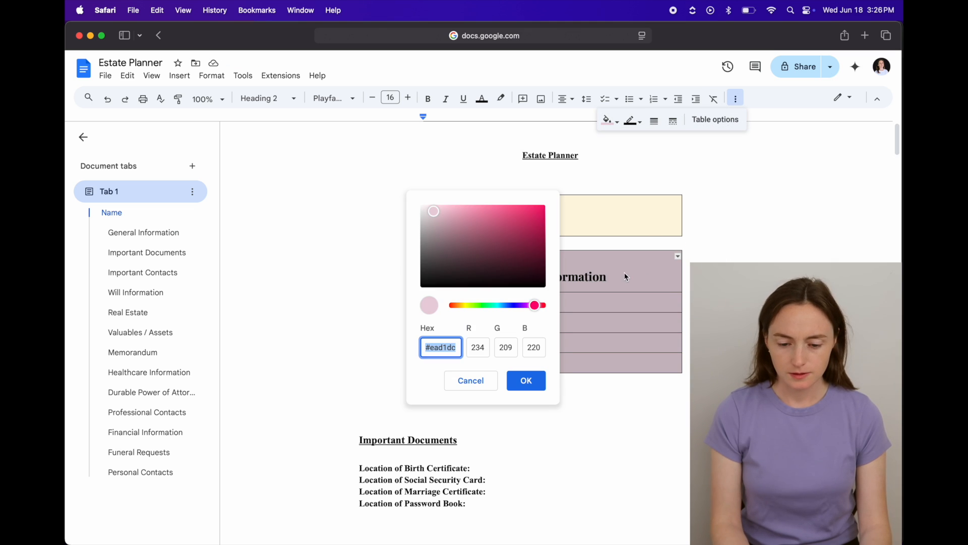
pyautogui.write('#ecdae2')
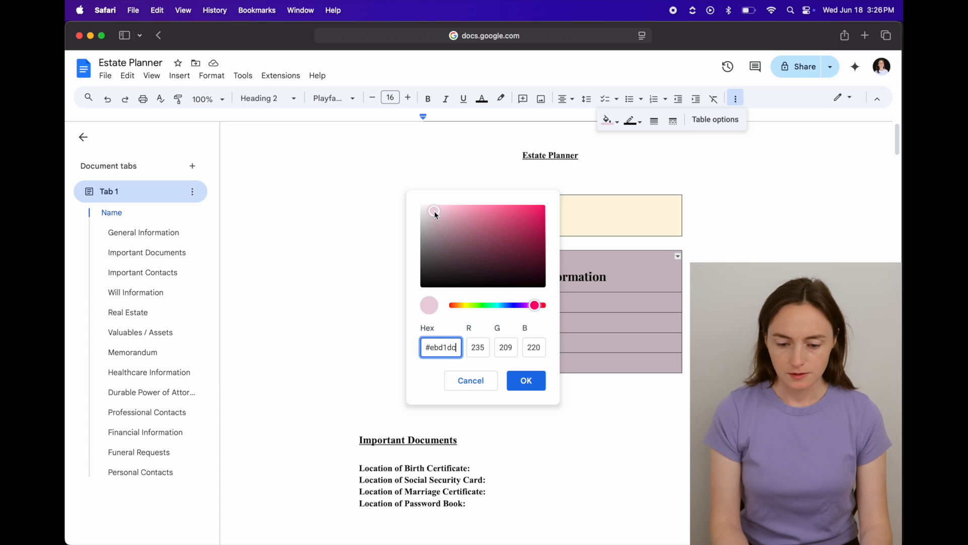
pyautogui.click(431, 209)
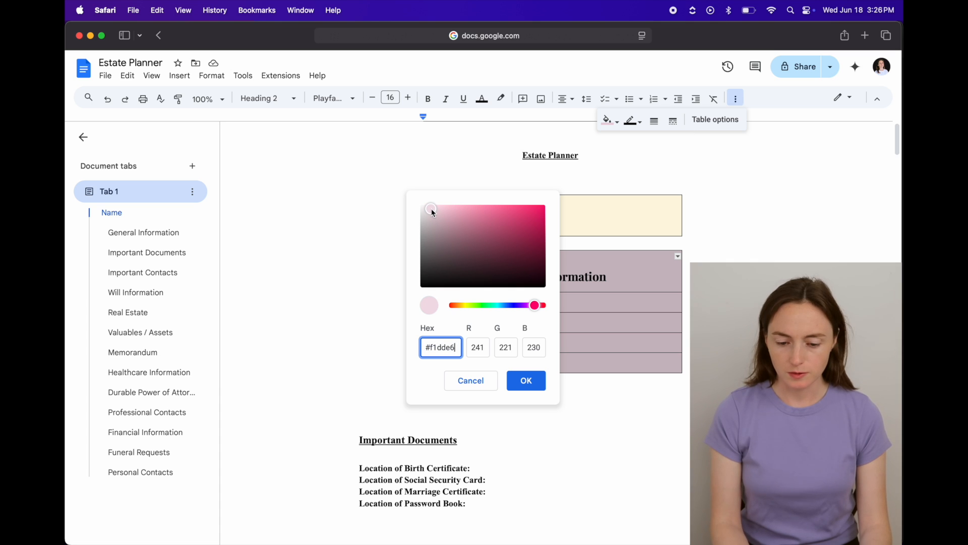
pyautogui.click(526, 381)
pyautogui.click(608, 323)
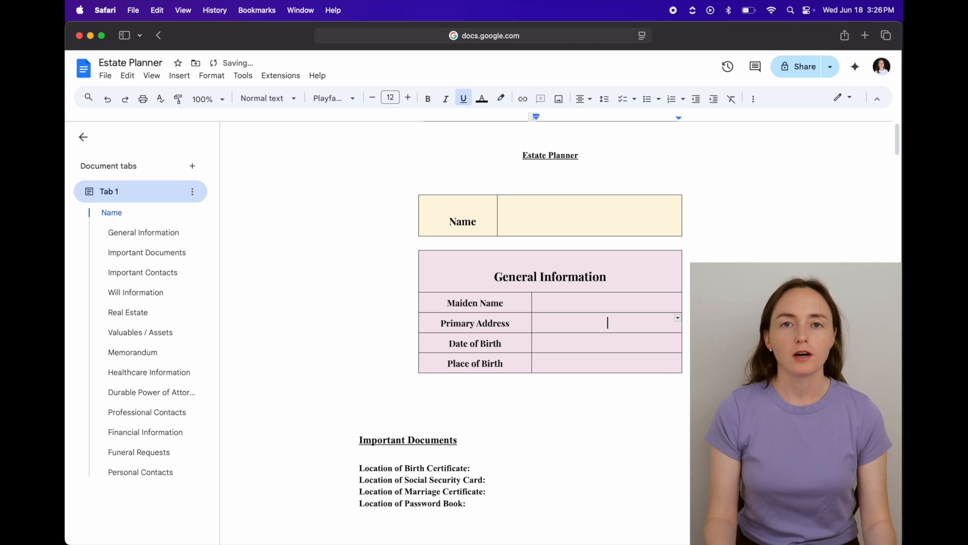
# Align the whole General Information table to the left and set its cells' vertical alignment to Middle.
pyautogui.moveTo(455, 266); pyautogui.dragTo(610, 317)
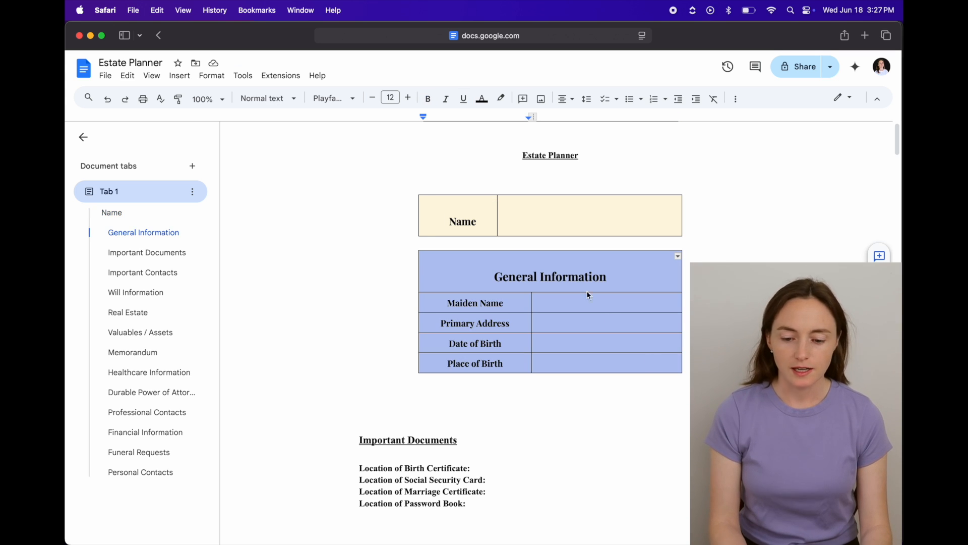
pyautogui.rightClick(572, 278)
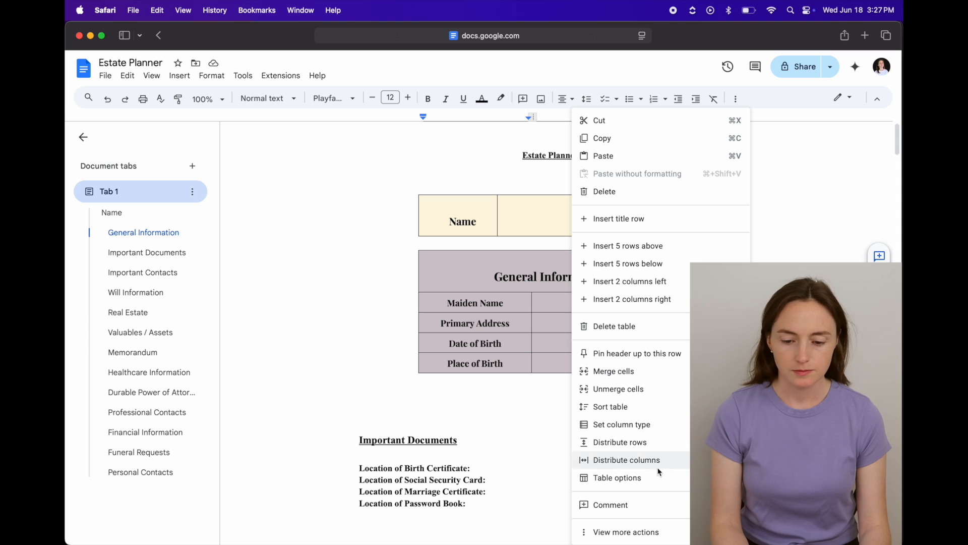
pyautogui.click(653, 480)
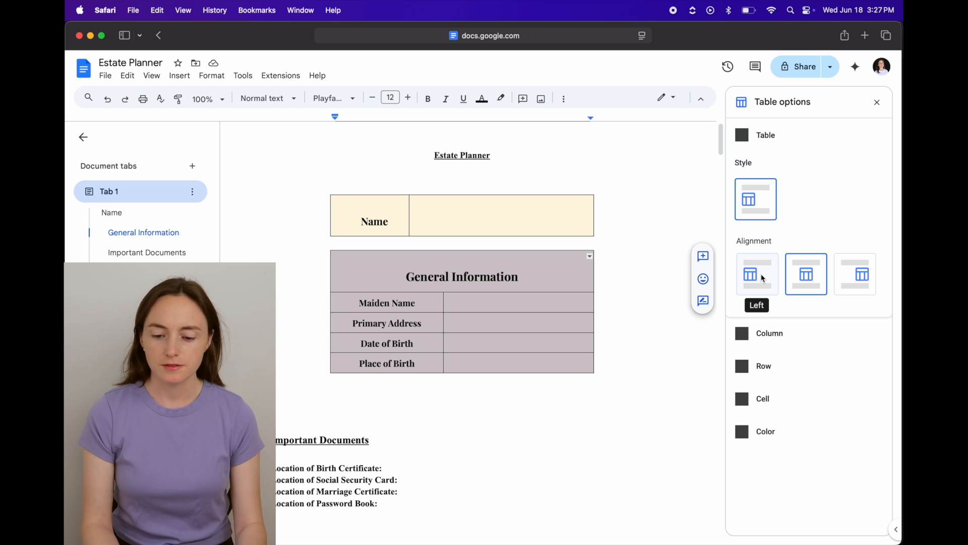
pyautogui.click(763, 279)
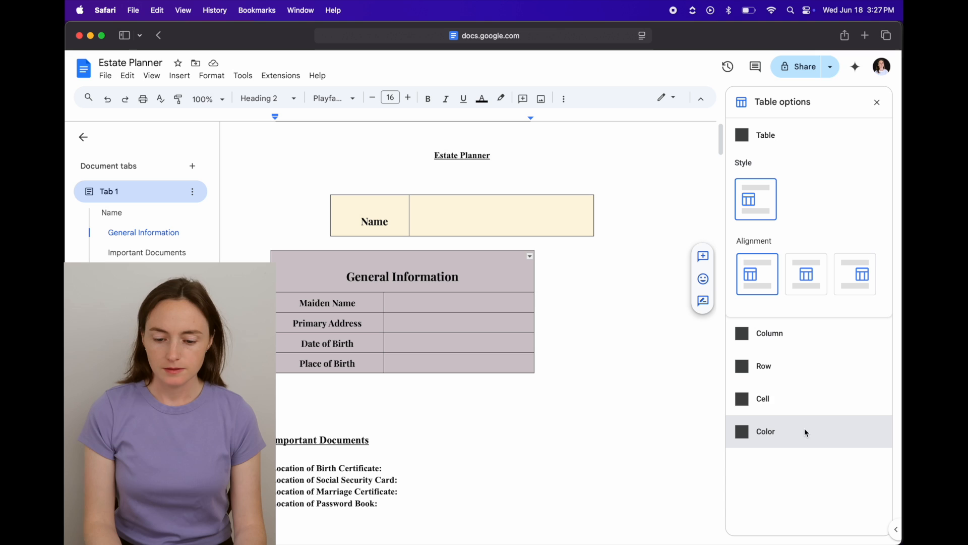
pyautogui.click(806, 402)
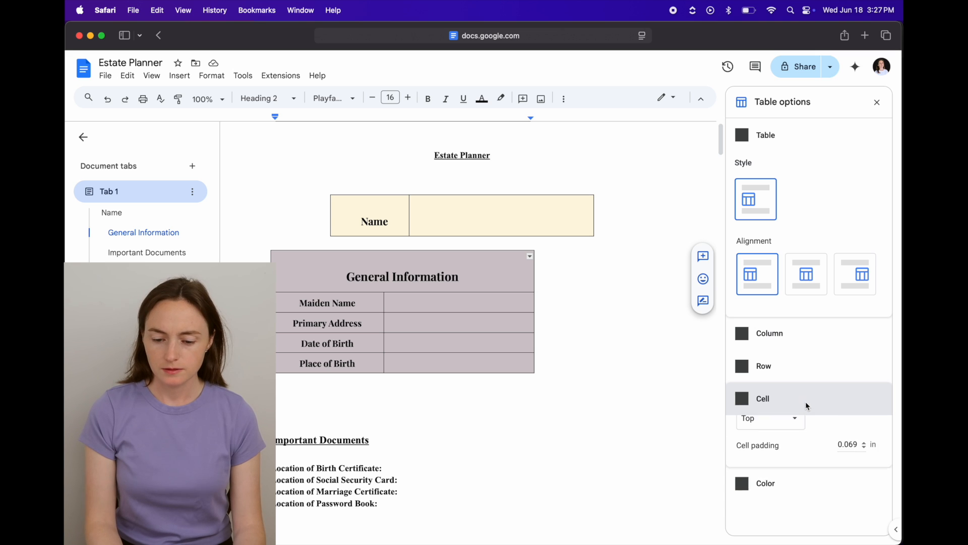
pyautogui.click(796, 458)
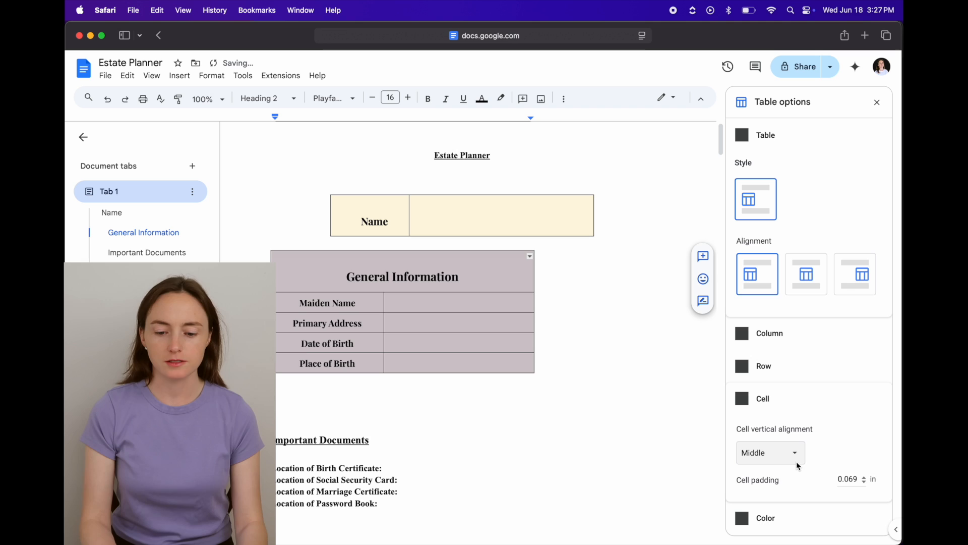
# Set the General Information table title to 13 pt and remove the space before its paragraph.
pyautogui.moveTo(448, 275); pyautogui.dragTo(322, 260)
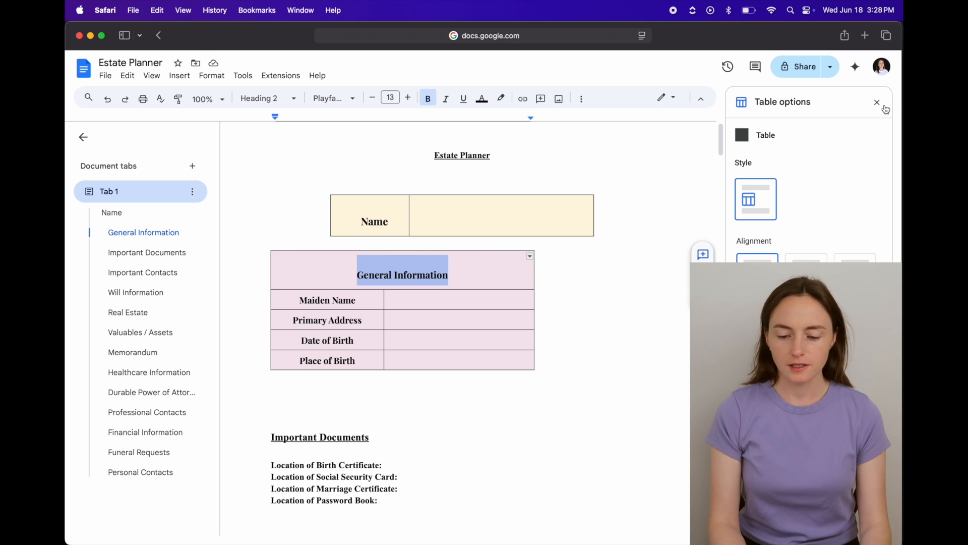
pyautogui.click(877, 102)
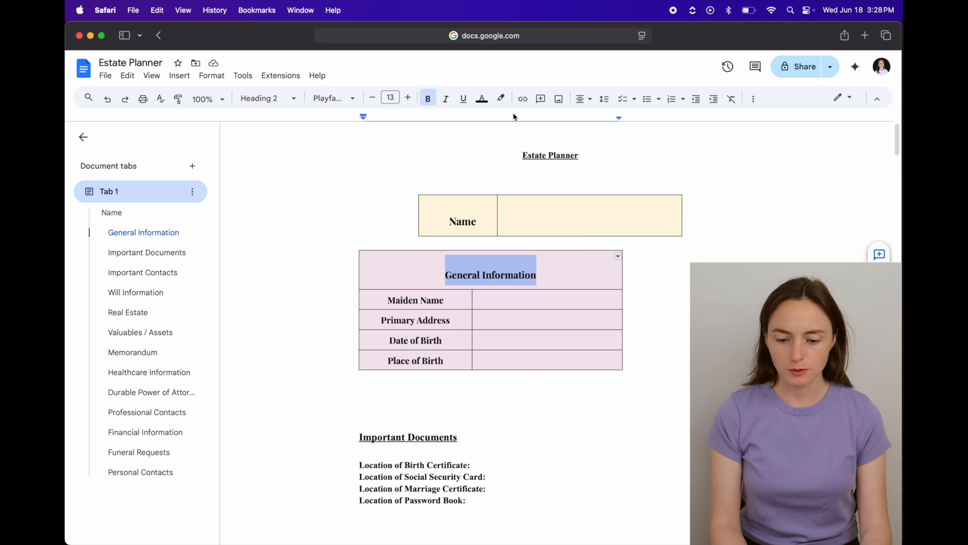
pyautogui.click(604, 99)
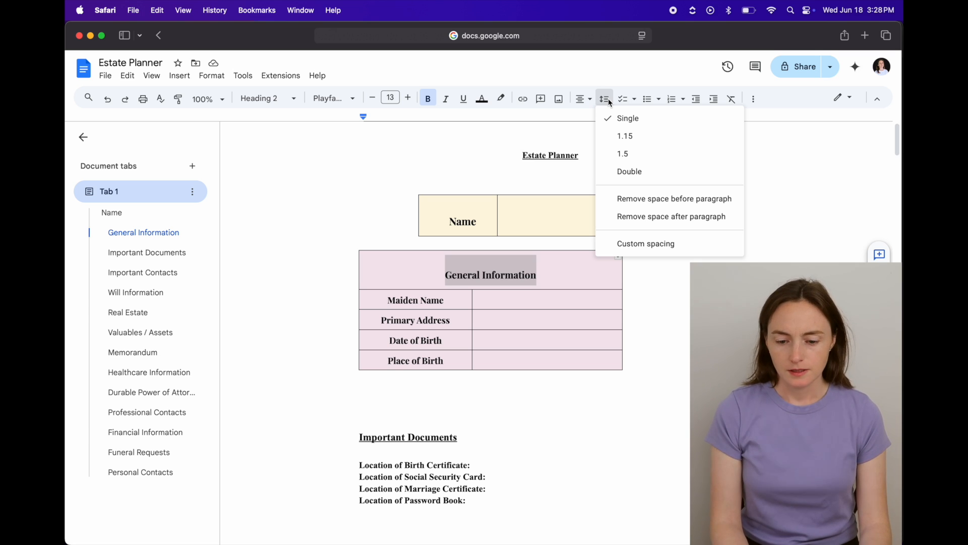
pyautogui.click(608, 101)
pyautogui.click(607, 101)
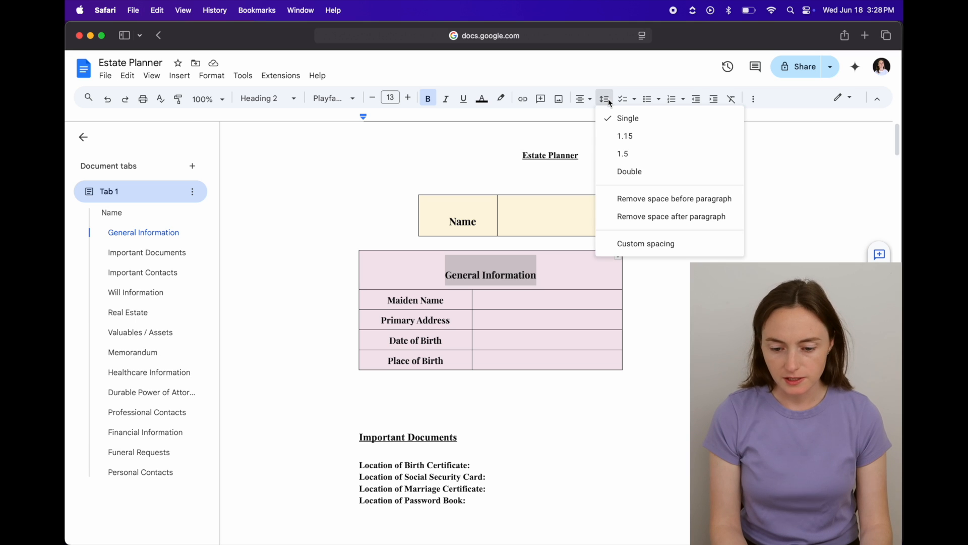
pyautogui.click(638, 200)
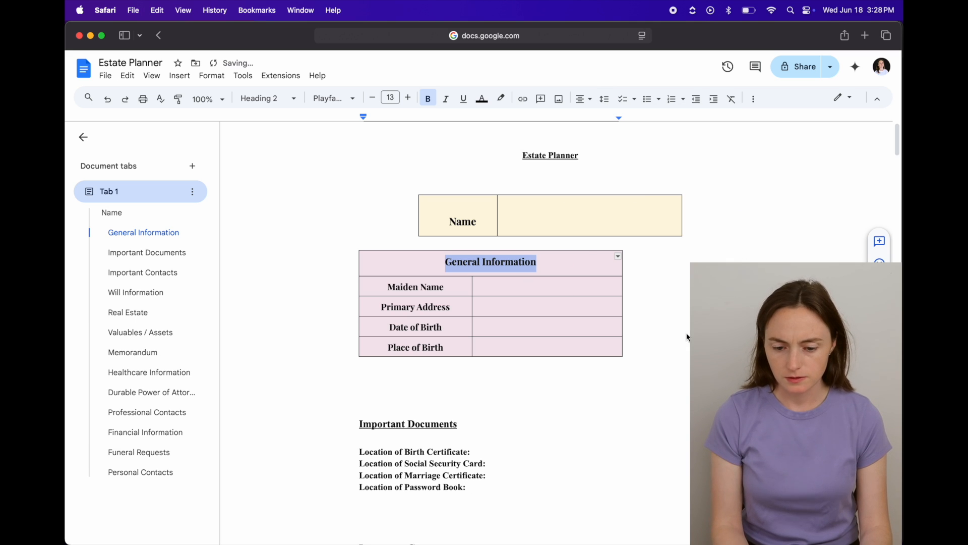
# Remove the space after the paragraph in the General Information title row.
pyautogui.press('Down')
pyautogui.press('Down')
pyautogui.press('Down')
pyautogui.moveTo(563, 263)
pyautogui.mouseDown()
pyautogui.moveTo(453, 263)
pyautogui.moveTo(558, 264)
pyautogui.mouseUp()
pyautogui.click(436, 262)
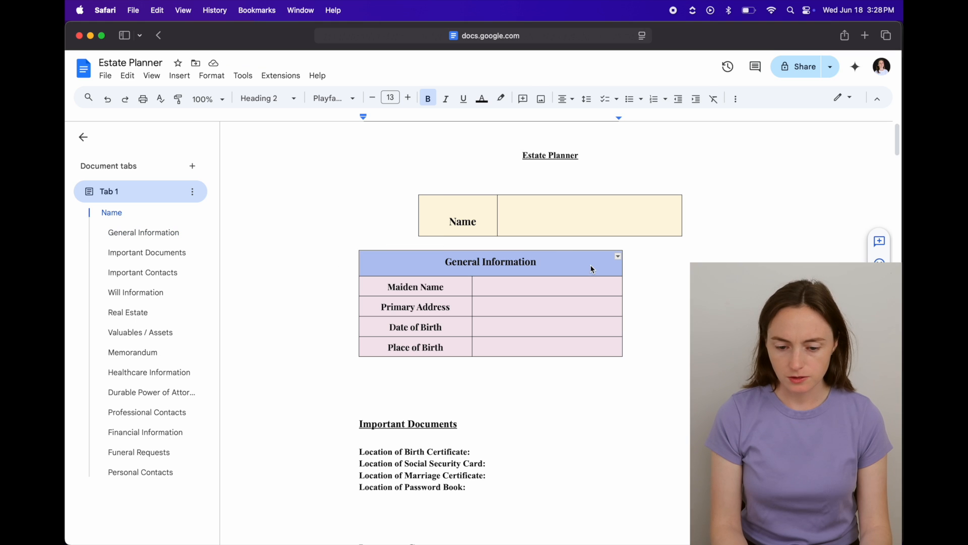
pyautogui.click(593, 103)
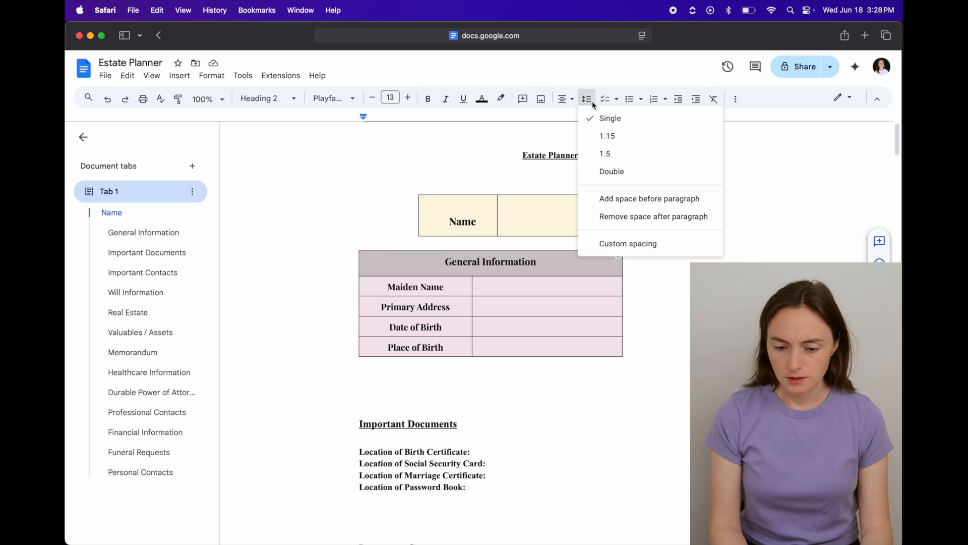
pyautogui.click(639, 217)
pyautogui.click(555, 303)
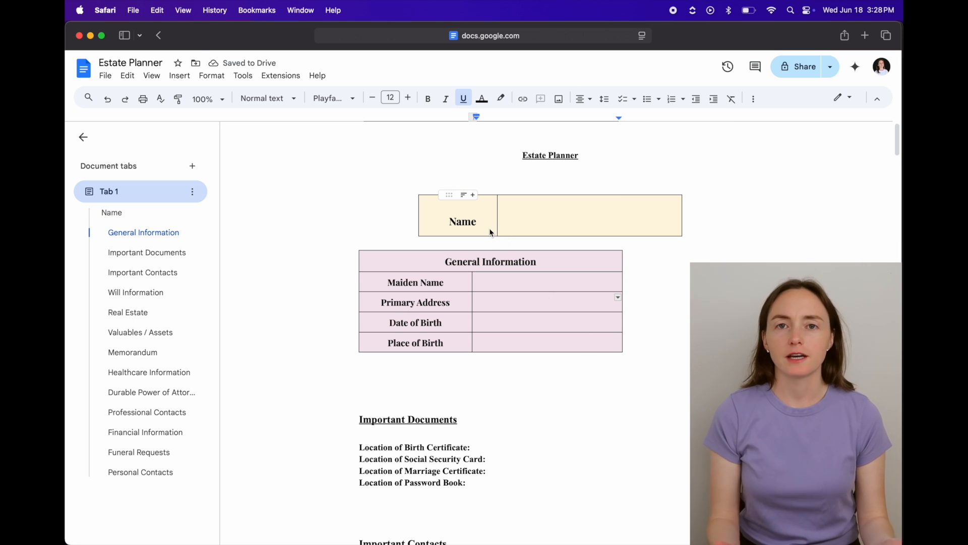
# Remove the paragraph spacing before and after the Name label in the one-row table.
pyautogui.moveTo(492, 232); pyautogui.dragTo(428, 207)
pyautogui.click(604, 99)
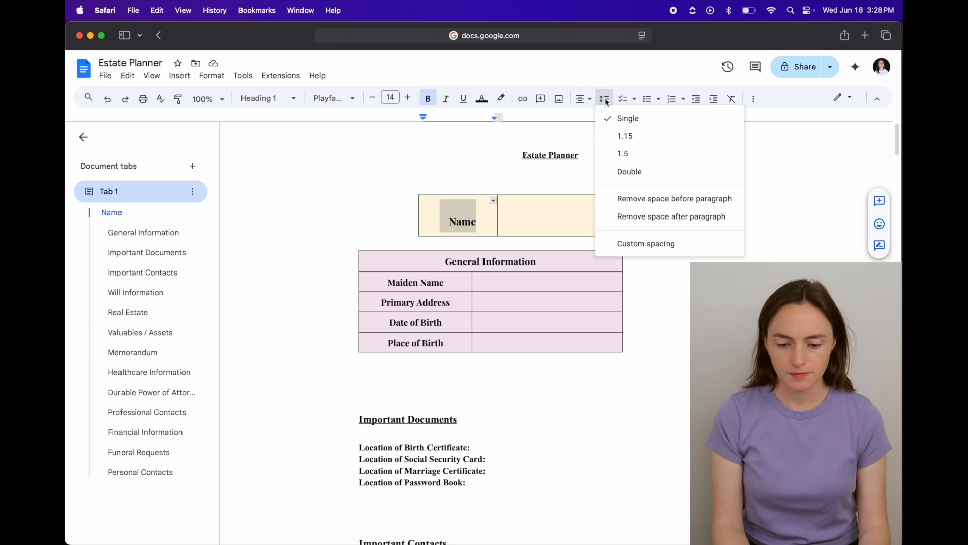
pyautogui.click(691, 201)
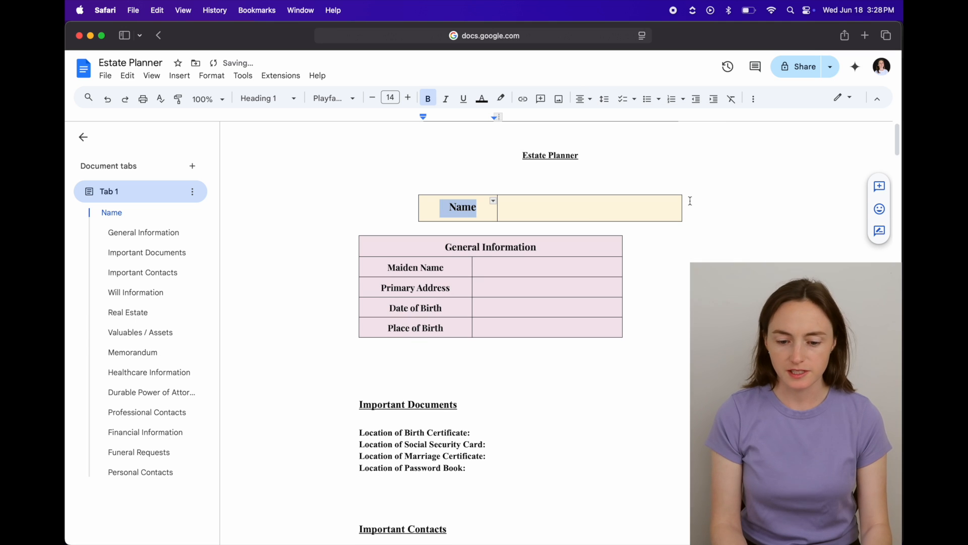
pyautogui.click(604, 99)
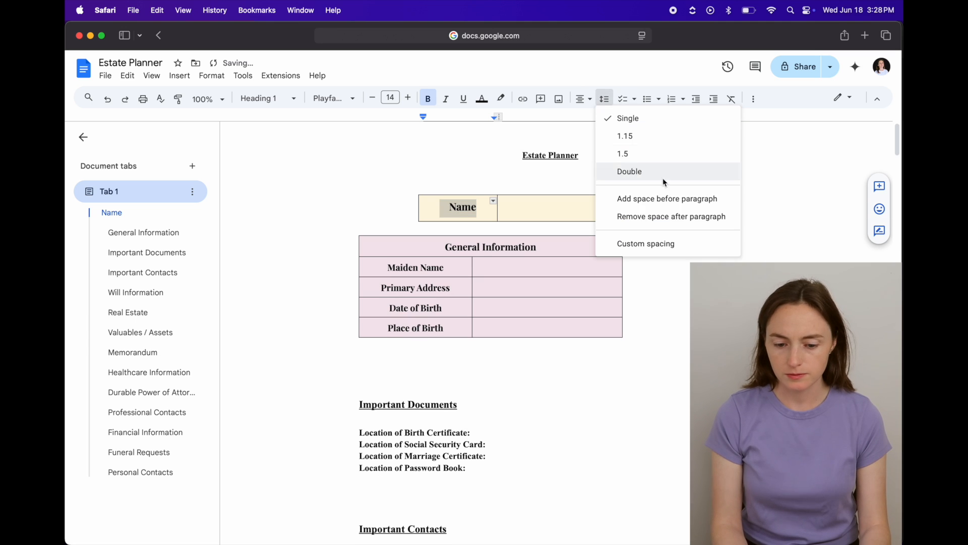
pyautogui.click(672, 217)
pyautogui.click(627, 209)
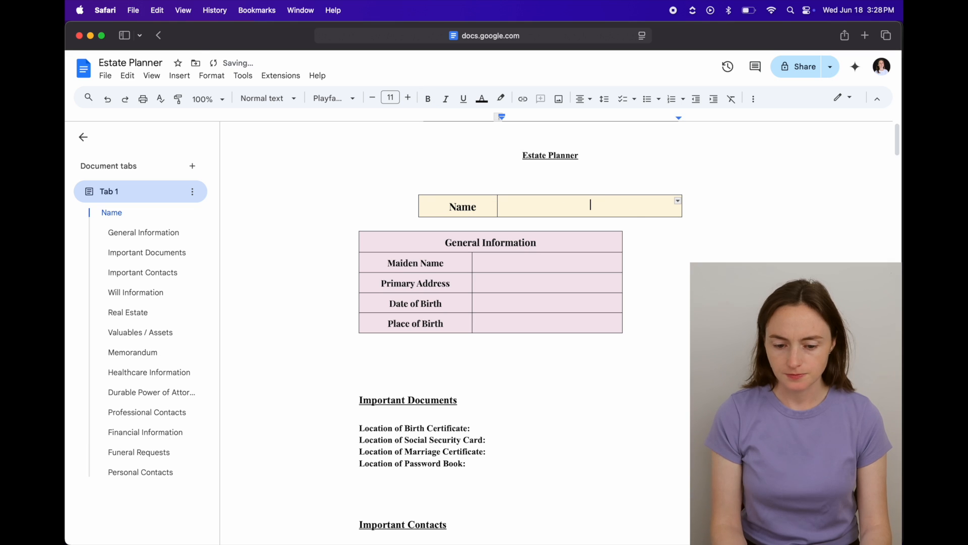
# Align the Name table to the left and set the vertical alignment of both its cells to Middle.
pyautogui.moveTo(597, 209); pyautogui.dragTo(449, 206)
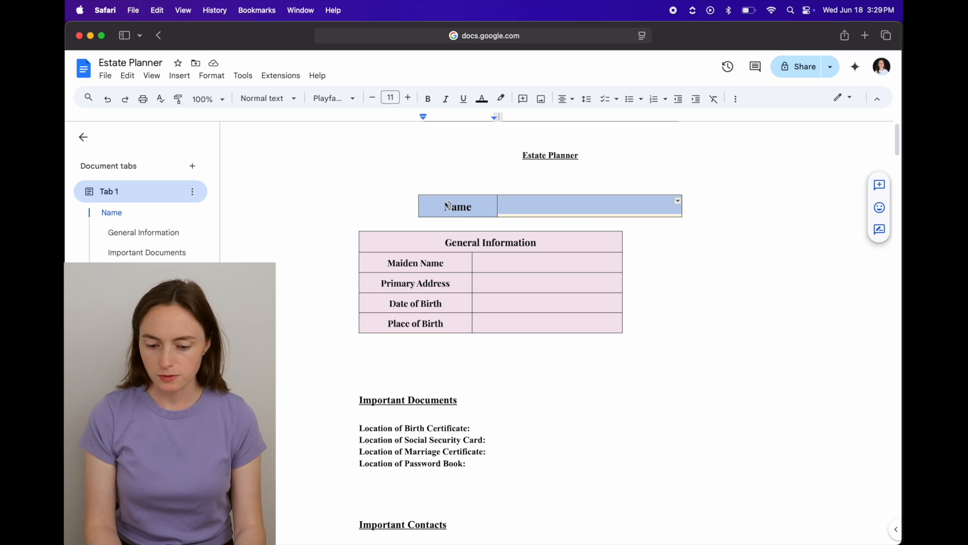
pyautogui.rightClick(596, 205)
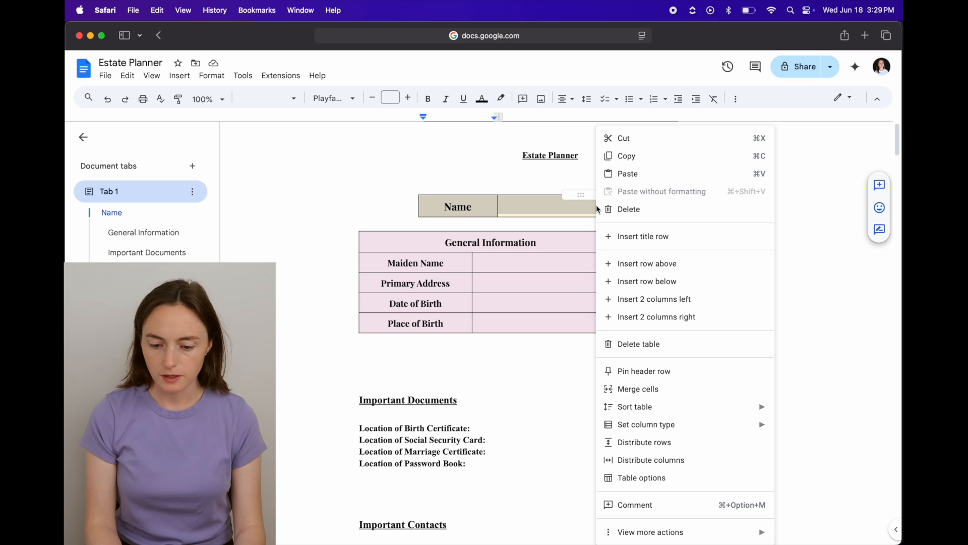
pyautogui.click(633, 478)
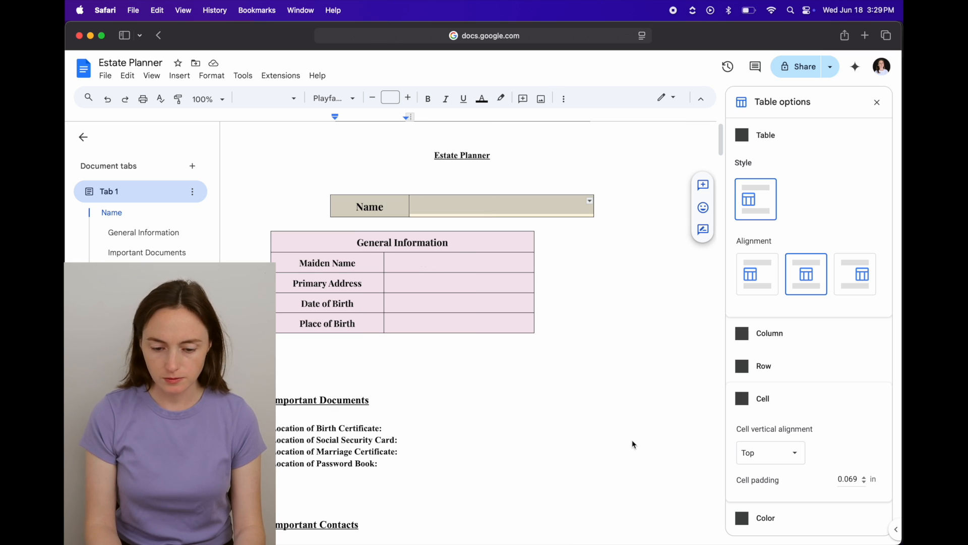
pyautogui.click(755, 267)
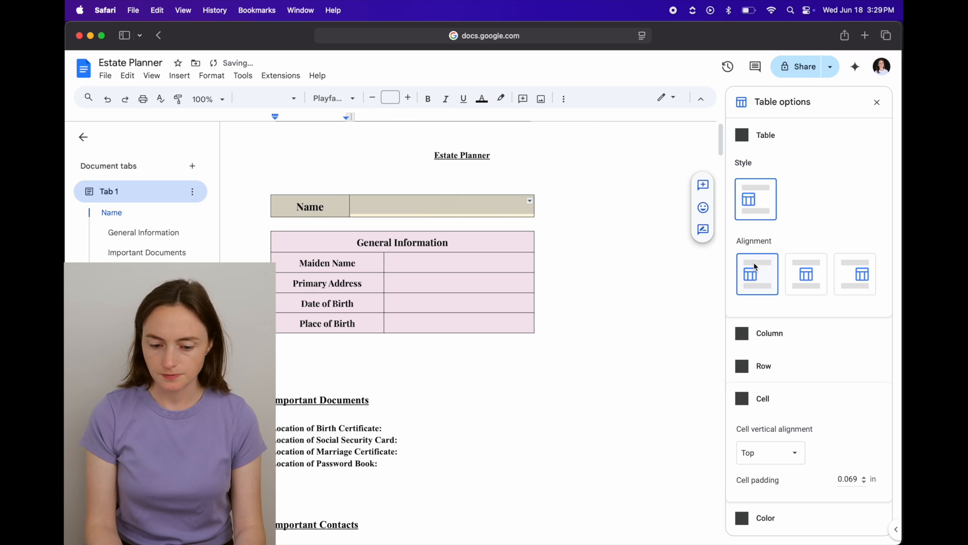
pyautogui.click(778, 460)
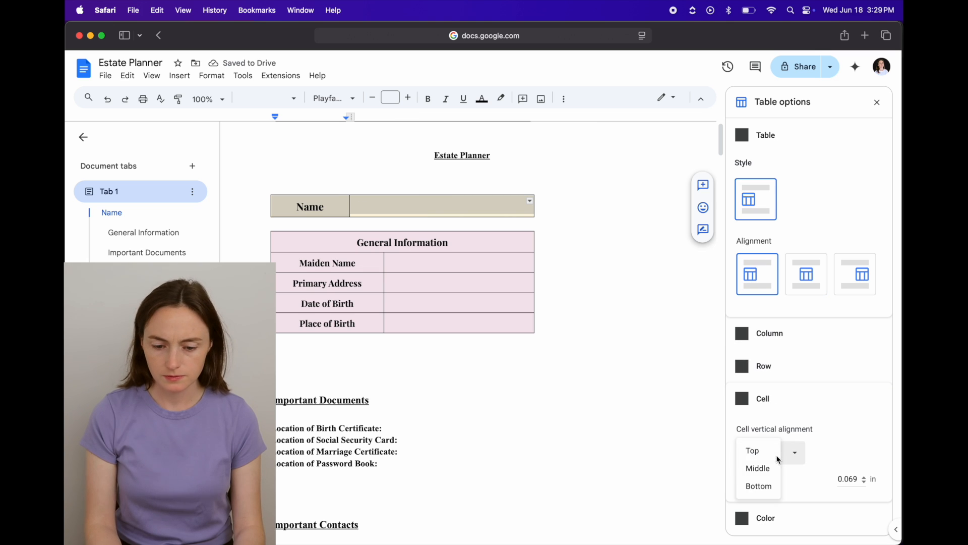
pyautogui.click(766, 471)
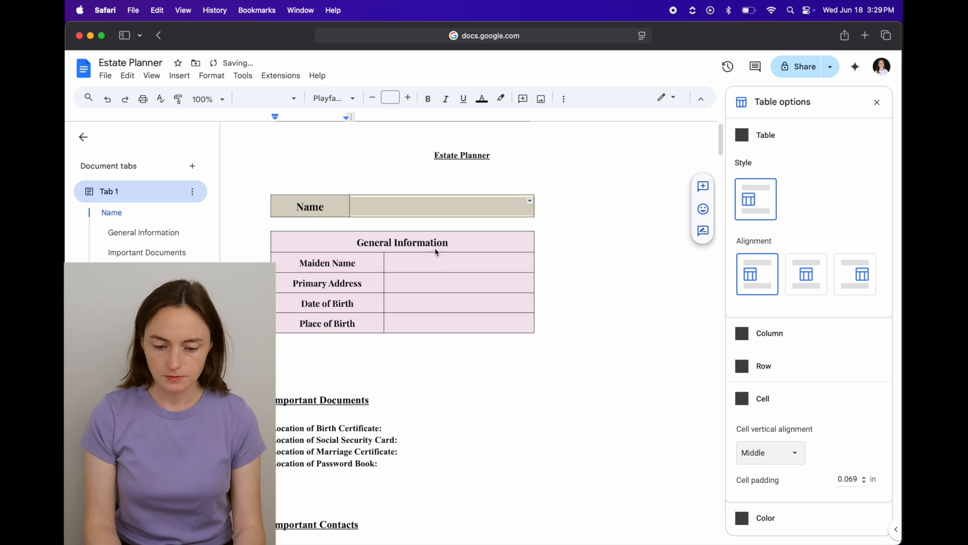
pyautogui.click(426, 206)
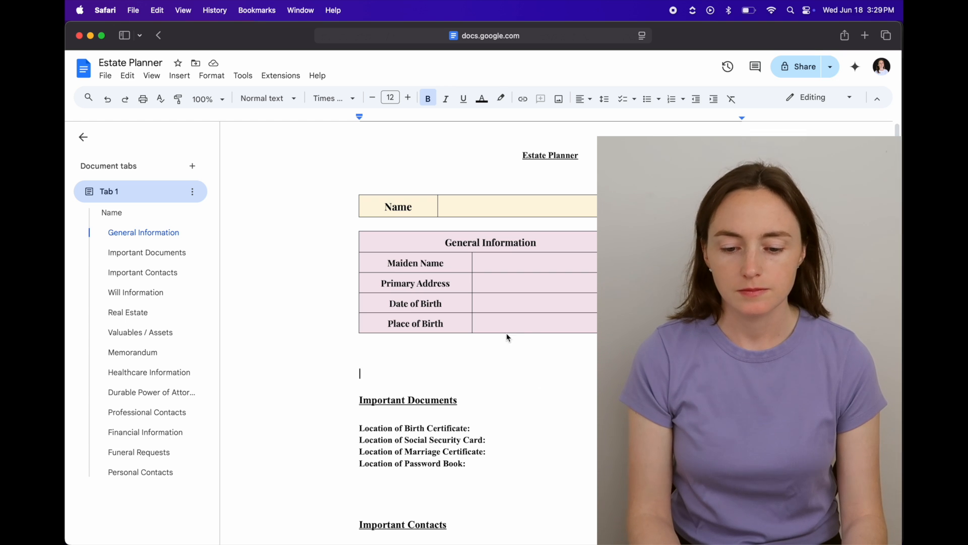
# Duplicate the whole General Information table in the blank space above the Important Documents heading.
pyautogui.moveTo(531, 329); pyautogui.dragTo(431, 243)
pyautogui.press('cmd+c')
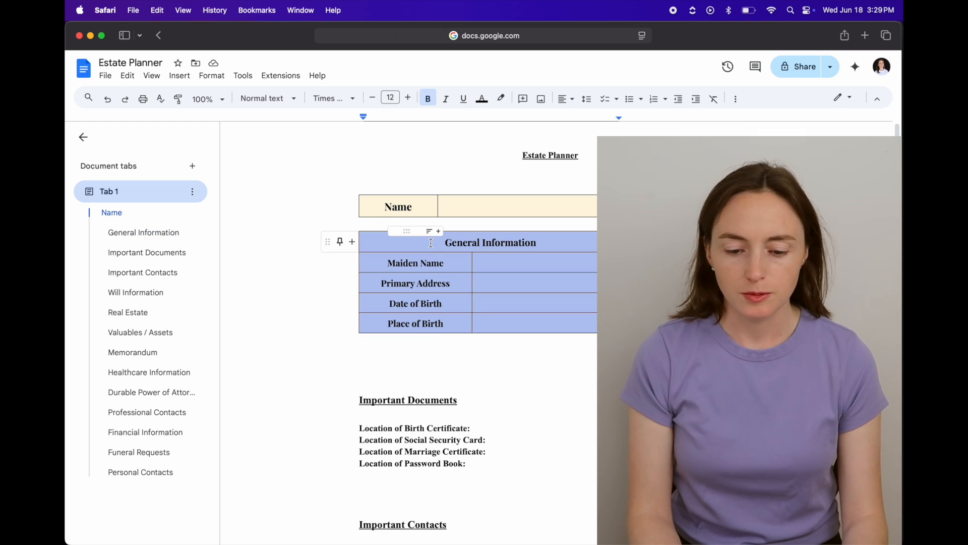
pyautogui.click(392, 362)
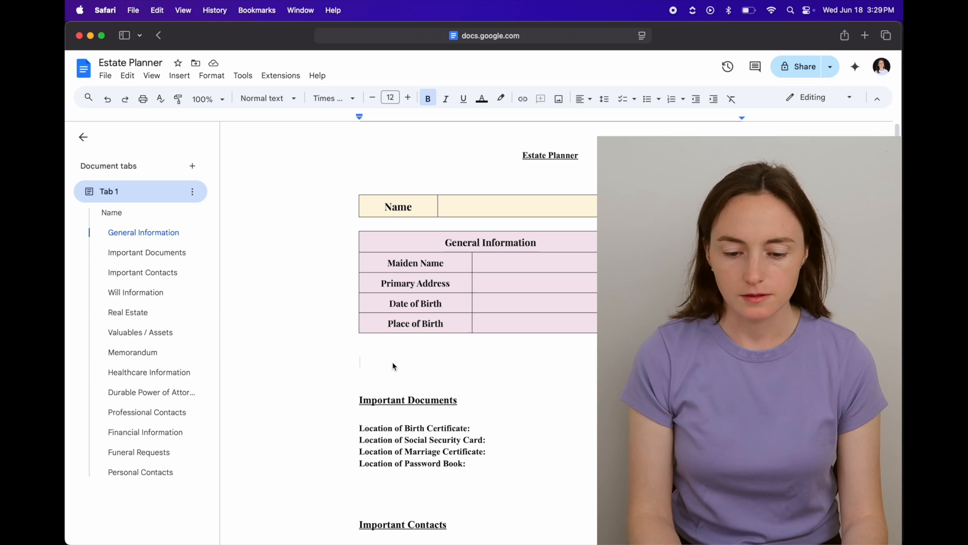
pyautogui.press('cmd+v')
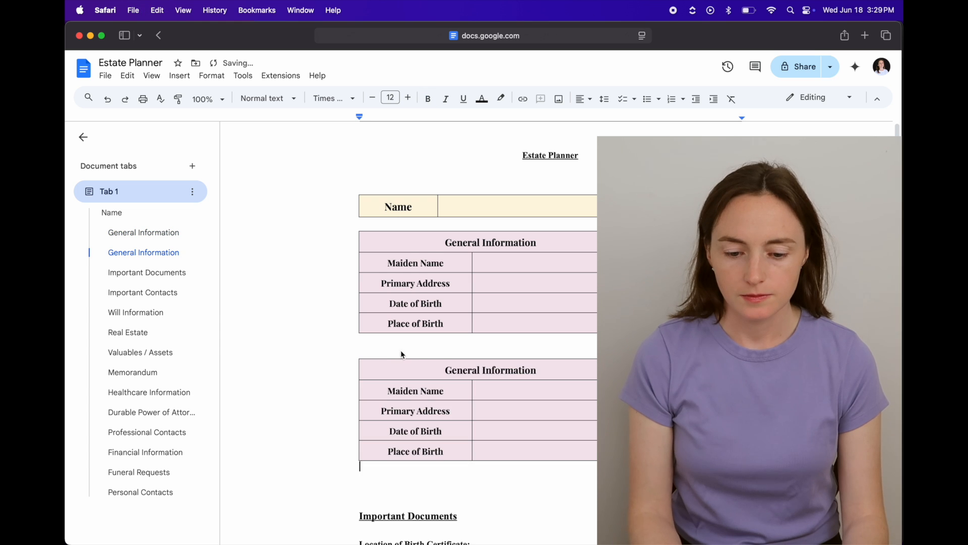
# Retitle the duplicated table as Important Documents.
pyautogui.scroll(-1, 504, 343)
pyautogui.moveTo(540, 326); pyautogui.dragTo(431, 327)
pyautogui.write('Importa')
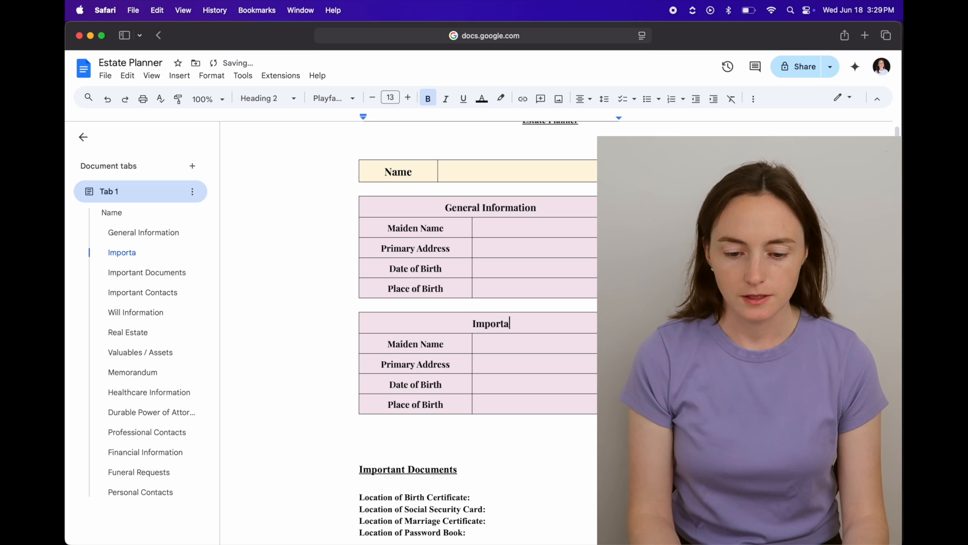
pyautogui.write('nt Documents')
# Delete the old underlined Important Documents heading and the empty line it leaves below the tables.
pyautogui.click(456, 470)
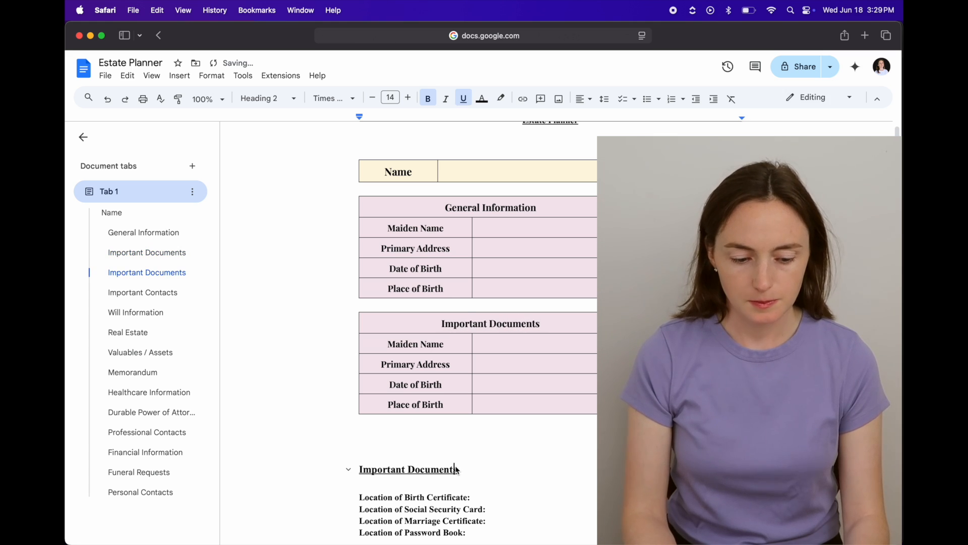
pyautogui.moveTo(468, 474); pyautogui.dragTo(356, 467)
pyautogui.press('BackSpace')
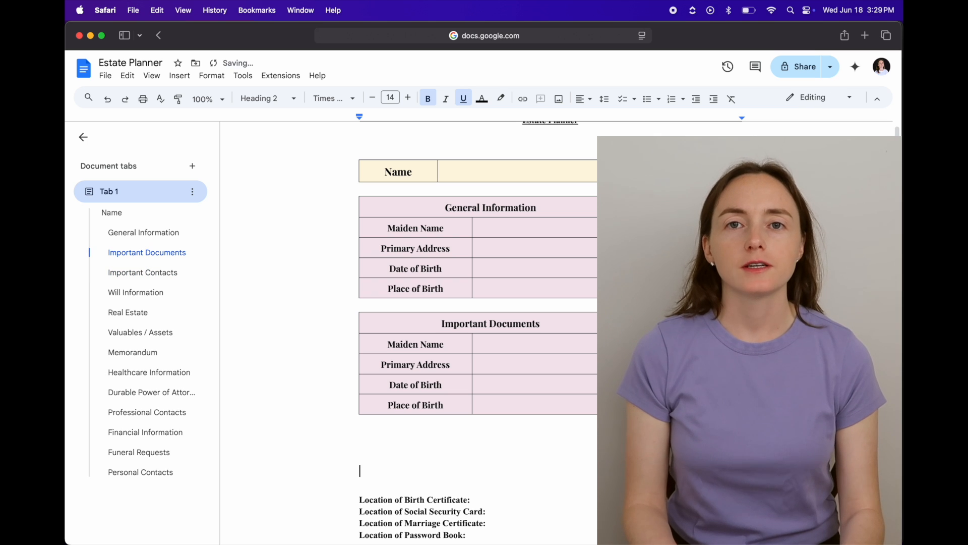
pyautogui.press('BackSpace')
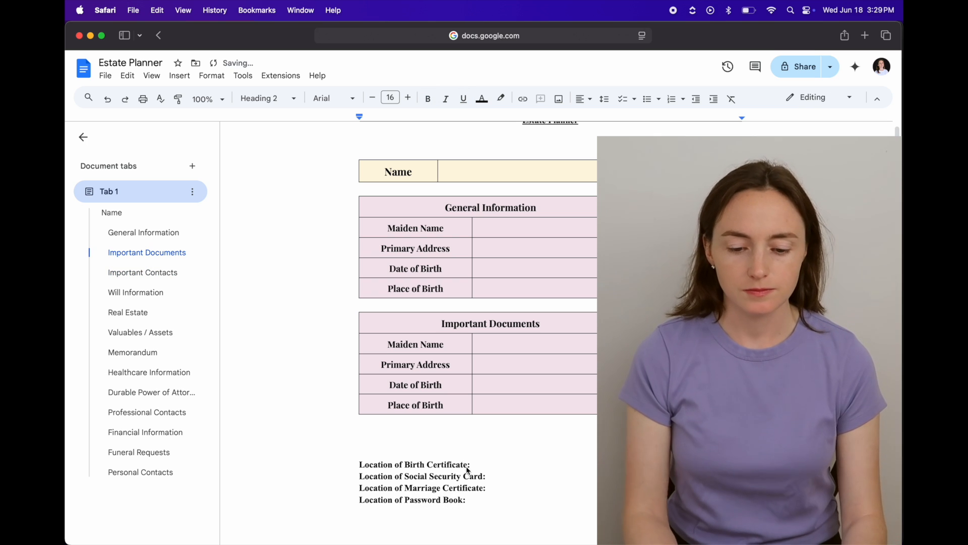
# Move the Location of Birth Certificate text into the Important Documents table, replacing the Maiden Name label and omitting the colon.
pyautogui.moveTo(488, 467); pyautogui.dragTo(357, 470)
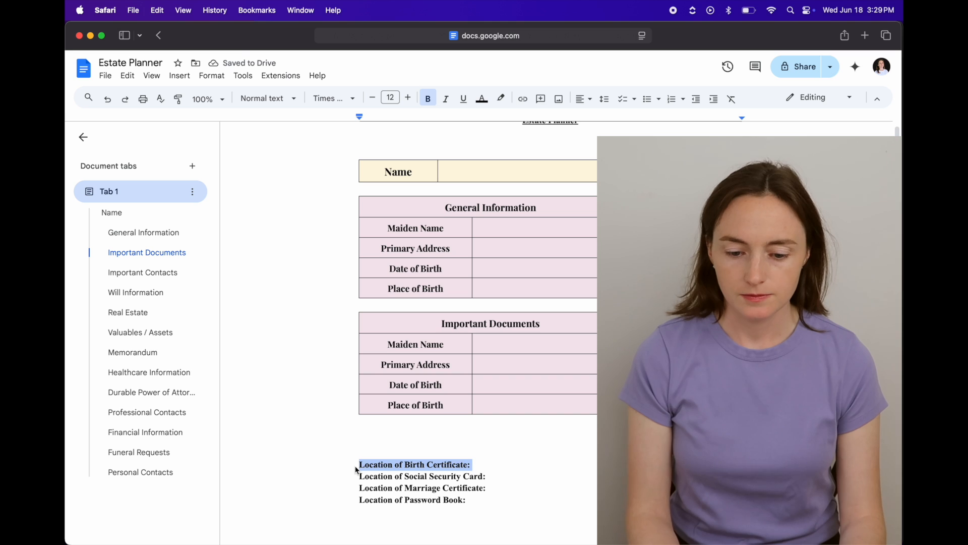
pyautogui.press('cmd+x')
pyautogui.click(451, 350)
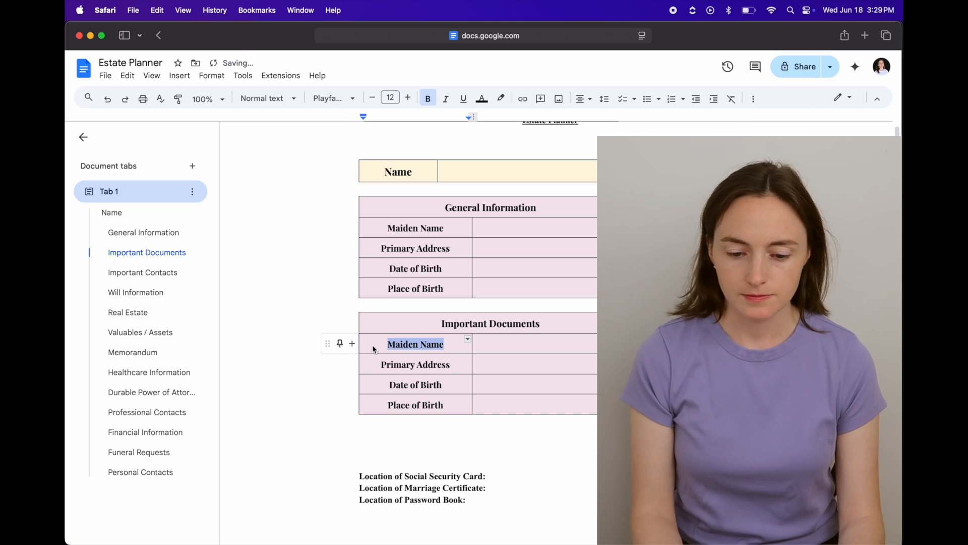
pyautogui.press('cmd+v')
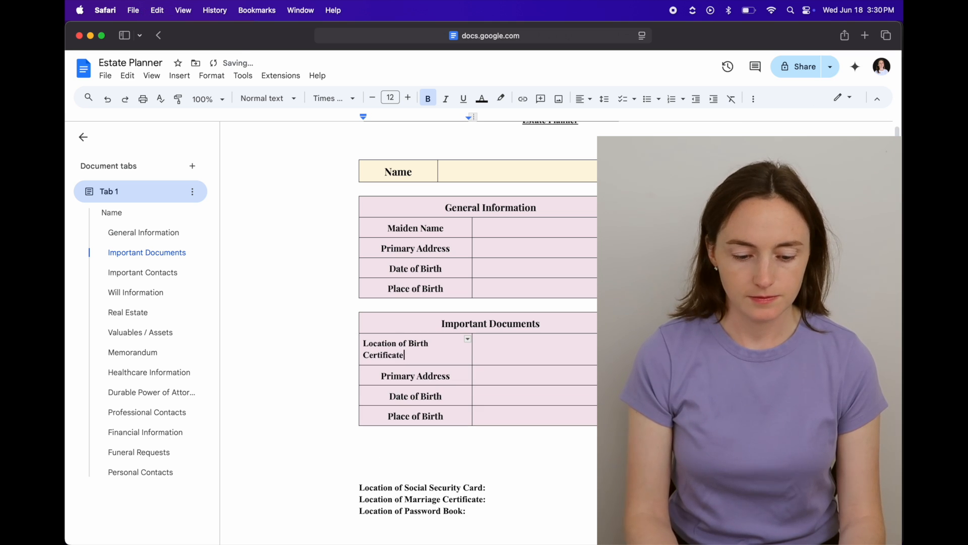
# Move the Location of Social Security Card text into the Important Documents table, replacing the Primary Address label and omitting the colon.
pyautogui.click(496, 489)
pyautogui.moveTo(386, 501); pyautogui.dragTo(359, 491)
pyautogui.press('cmd+x')
pyautogui.click(438, 377)
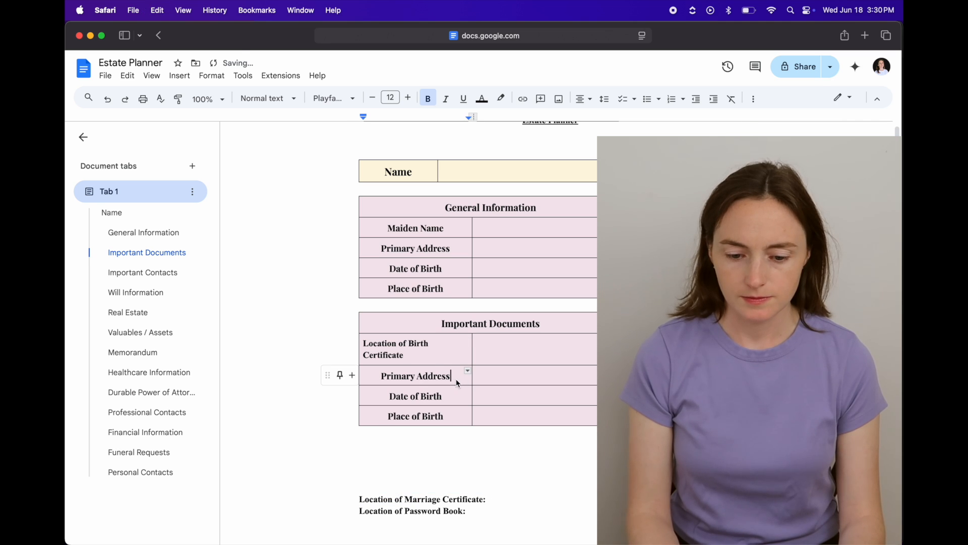
pyautogui.moveTo(457, 383); pyautogui.dragTo(386, 383)
pyautogui.press('cmd+v')
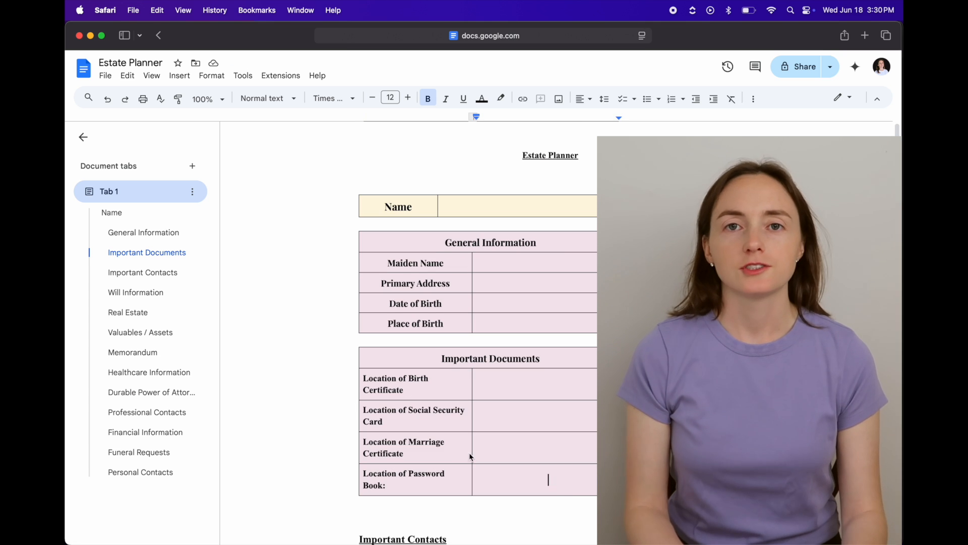
# Format all text in the Important Documents table as bold Playfair Display at size 12.
pyautogui.moveTo(545, 480); pyautogui.dragTo(392, 364)
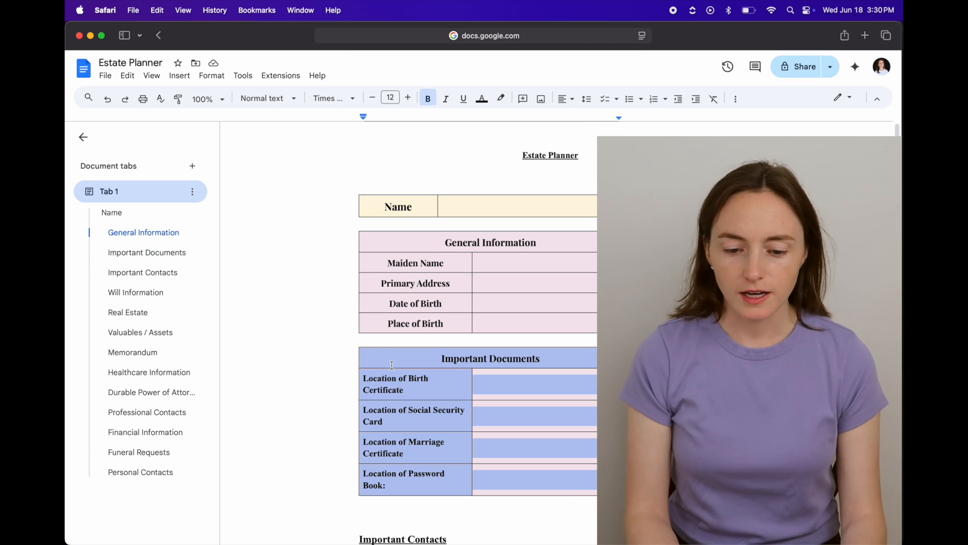
pyautogui.click(353, 99)
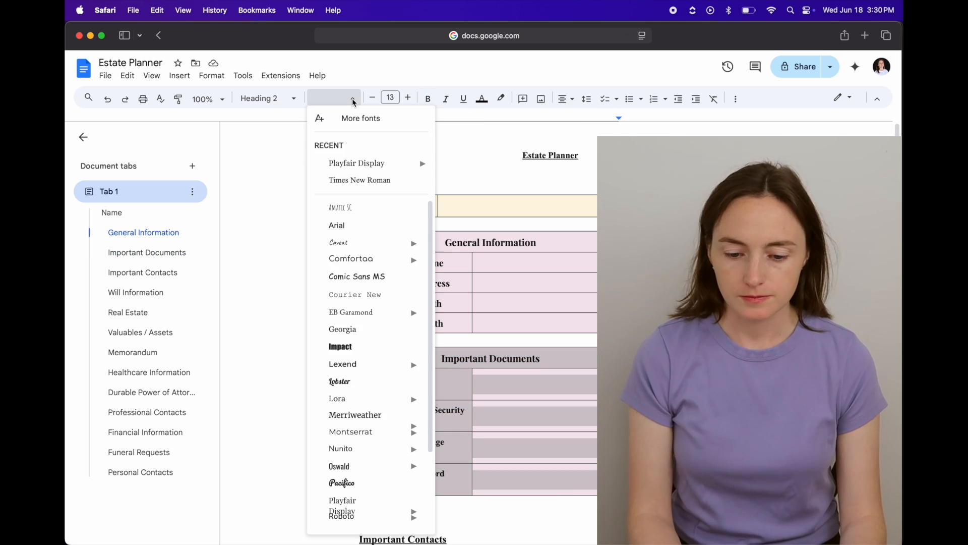
pyautogui.click(483, 169)
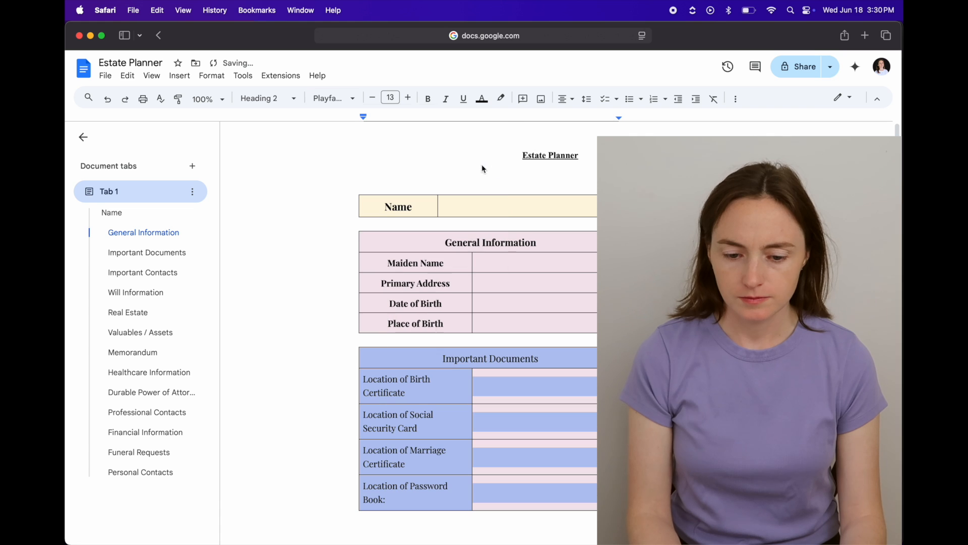
pyautogui.click(391, 98)
pyautogui.click(392, 188)
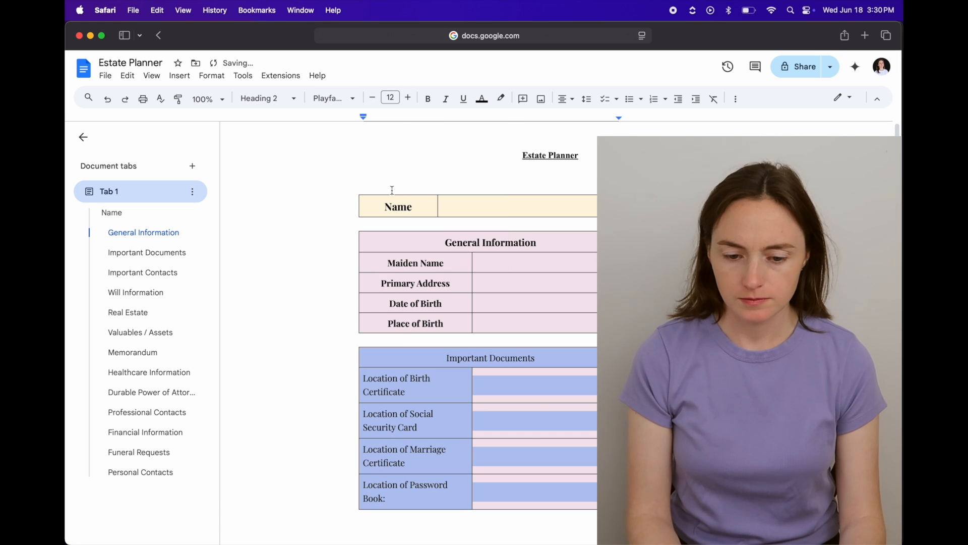
pyautogui.click(428, 99)
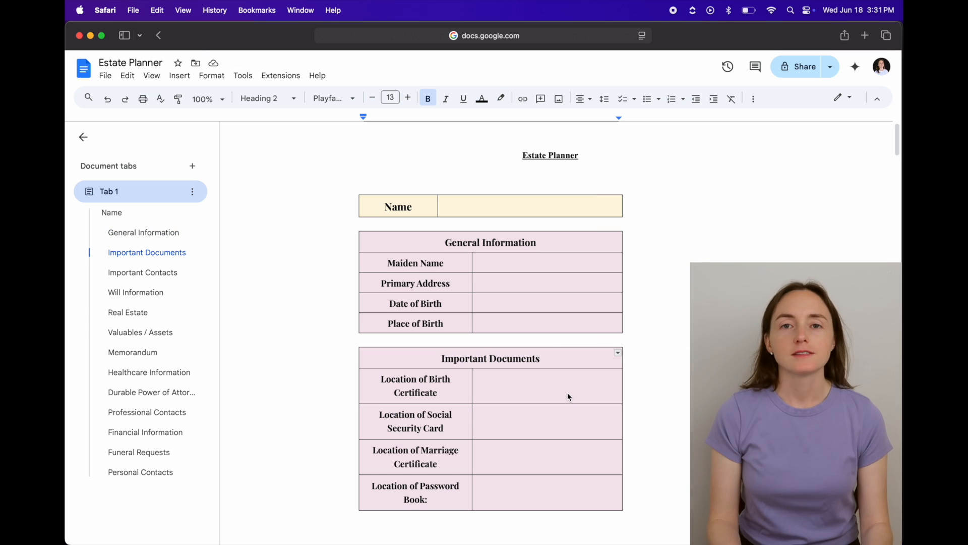
# Fill every cell of the Important Documents table with the light purple palette color.
pyautogui.moveTo(573, 502); pyautogui.dragTo(415, 361)
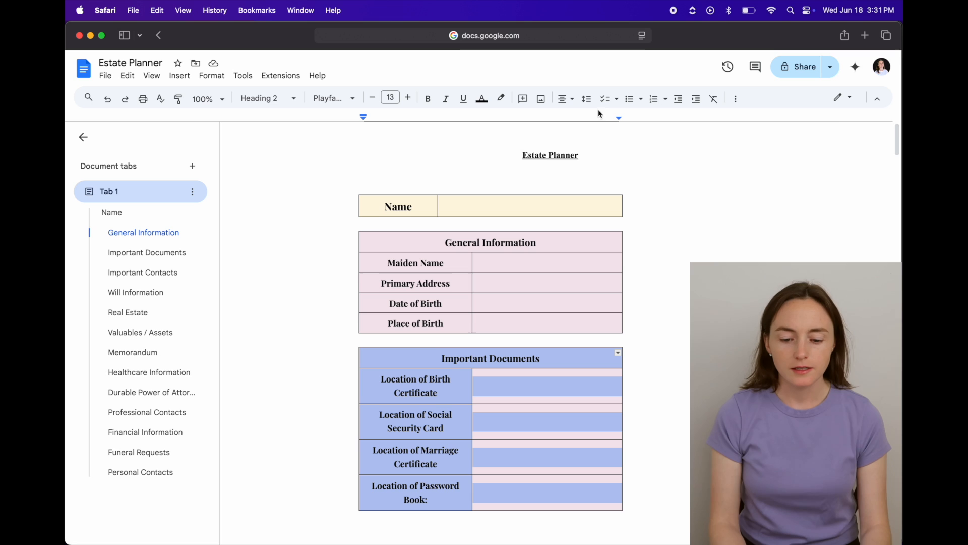
pyautogui.click(735, 99)
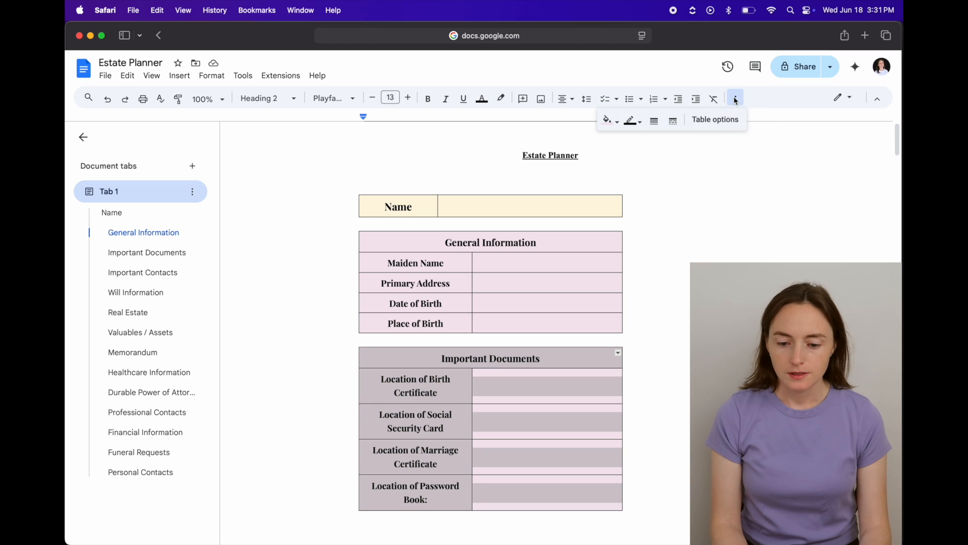
pyautogui.click(610, 121)
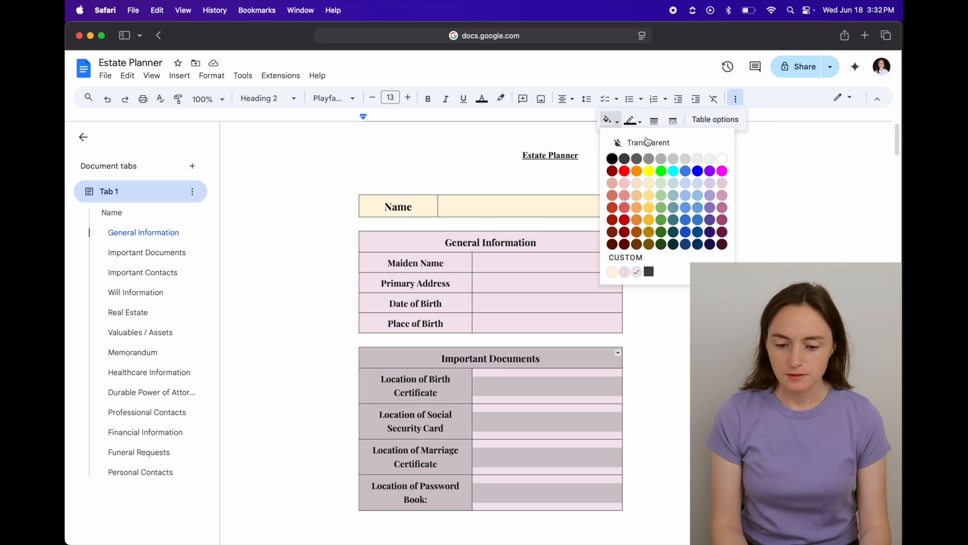
pyautogui.click(710, 184)
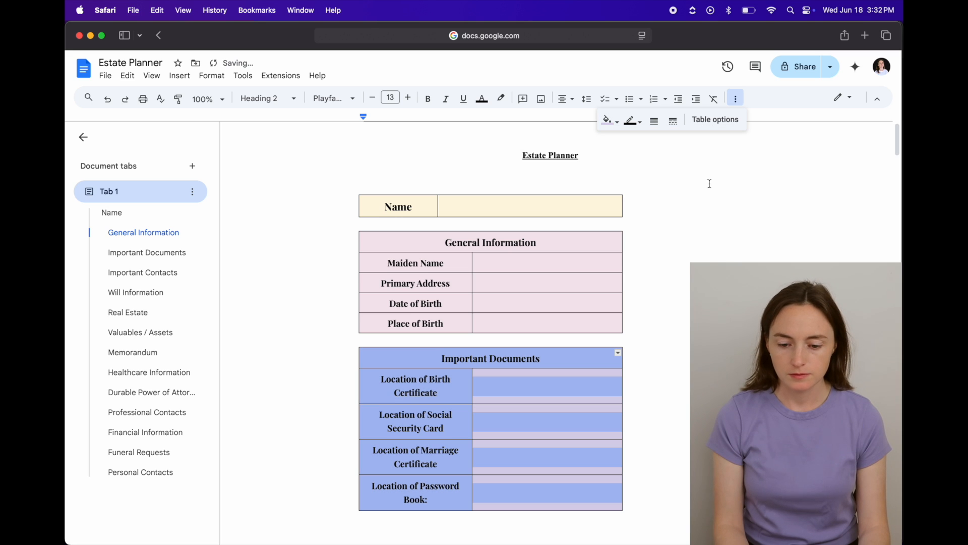
pyautogui.click(568, 397)
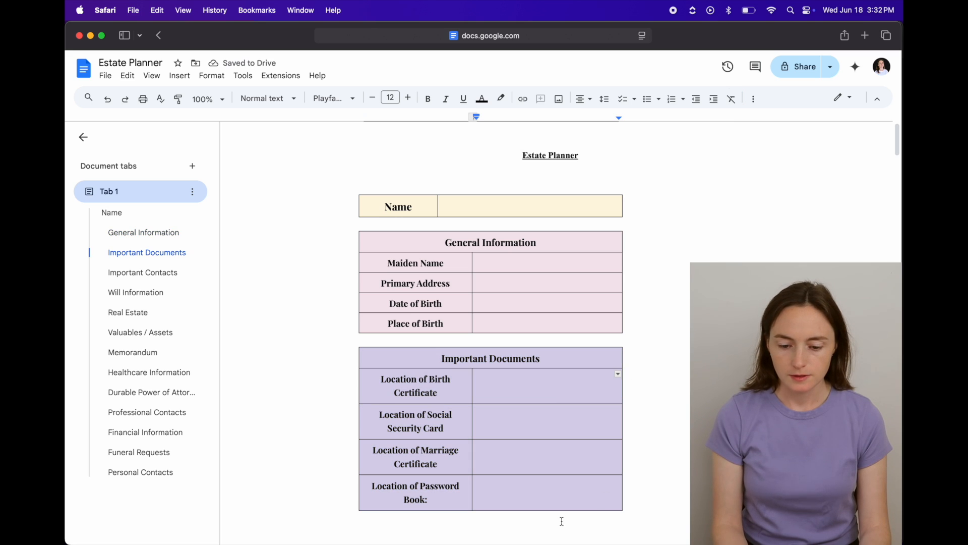
# Lighten the Important Documents table's background to the custom purple #e6dff5.
pyautogui.moveTo(570, 499); pyautogui.dragTo(557, 357)
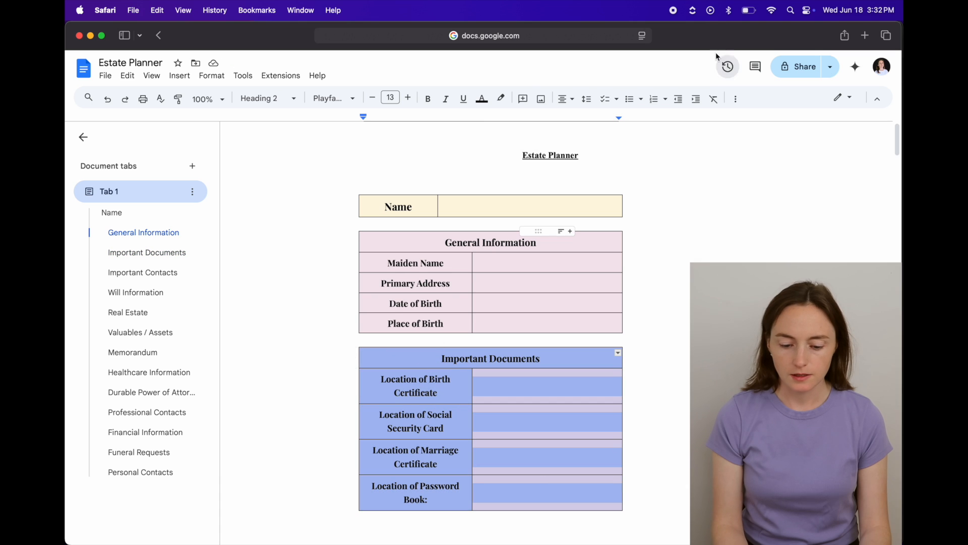
pyautogui.click(736, 99)
pyautogui.click(611, 122)
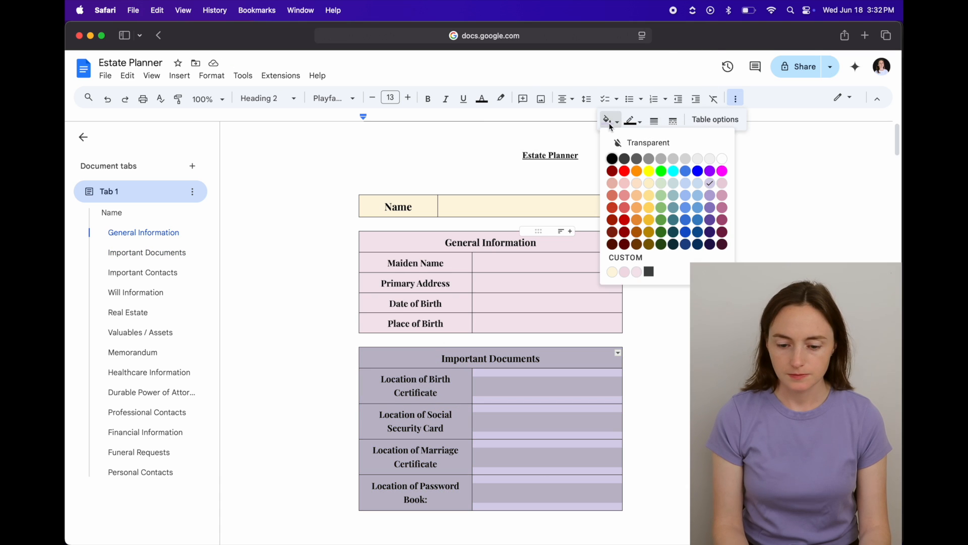
pyautogui.click(649, 273)
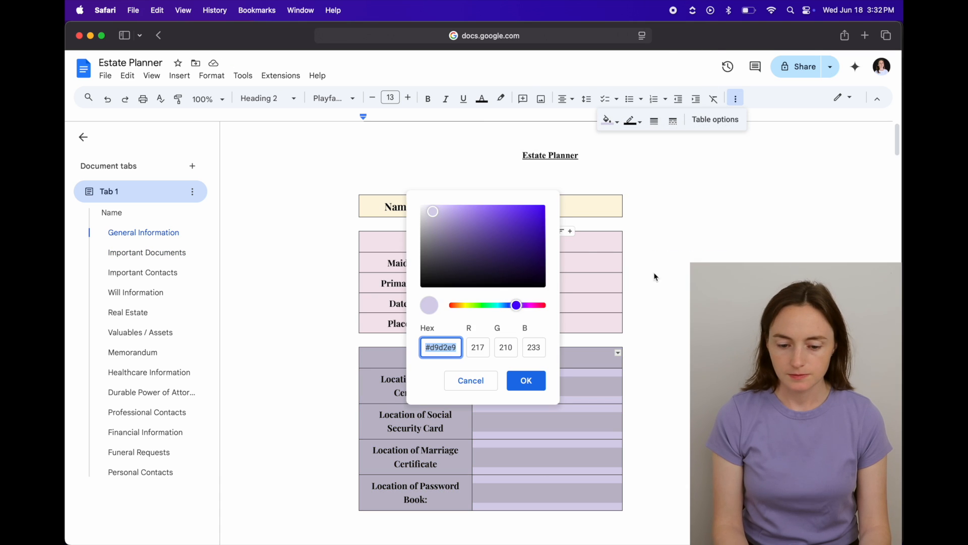
pyautogui.click(431, 207)
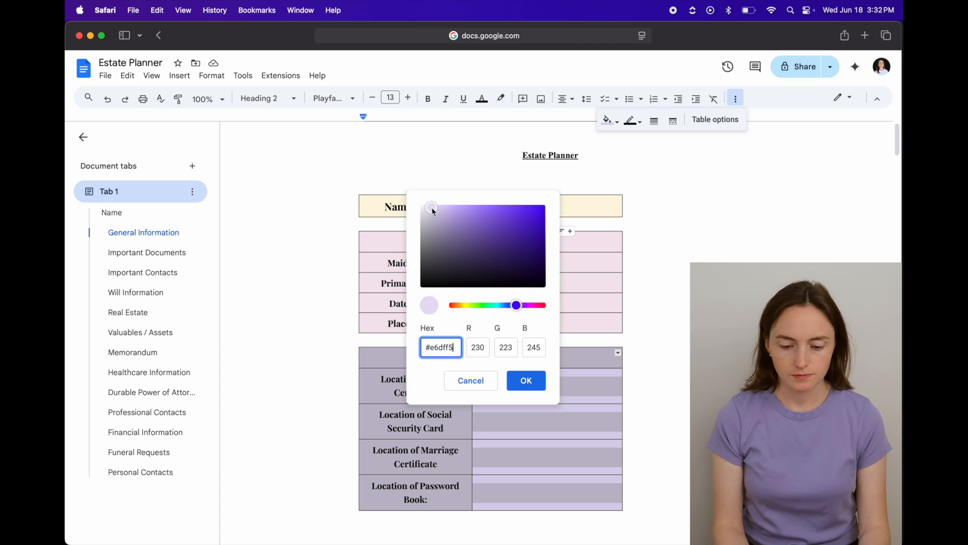
pyautogui.click(532, 386)
pyautogui.click(548, 385)
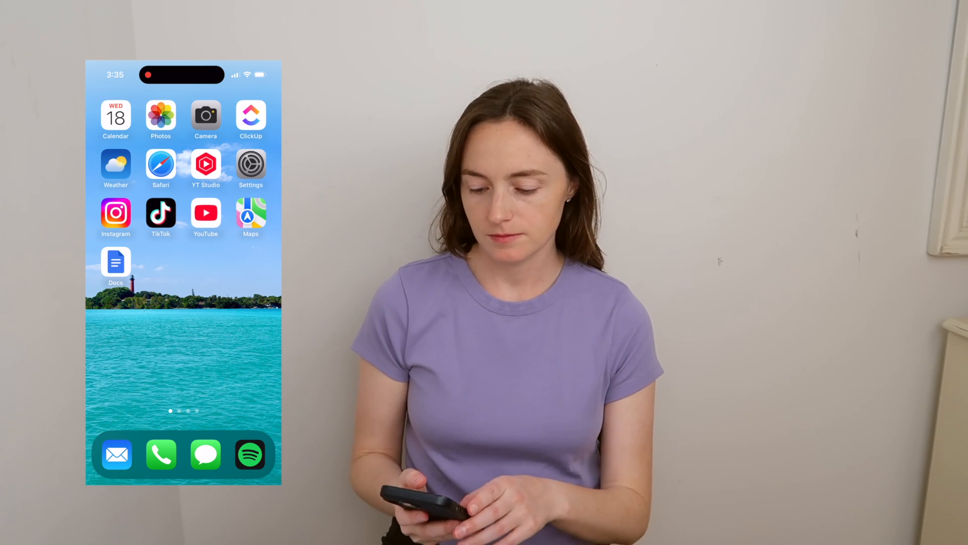
# Open the Estate Planner in the Docs phone app, check how its tables fit the screen width, and leave editing mode.
pyautogui.click(116, 261)
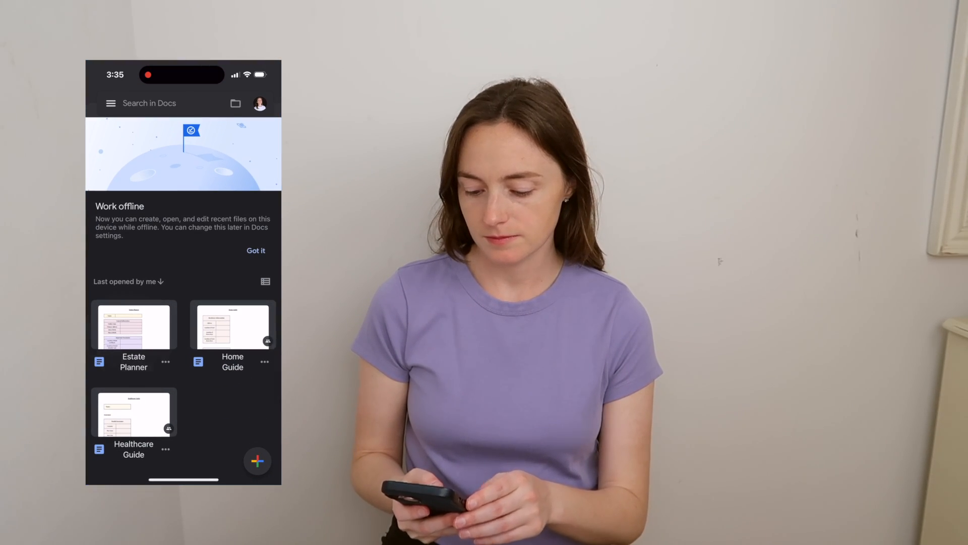
pyautogui.click(133, 328)
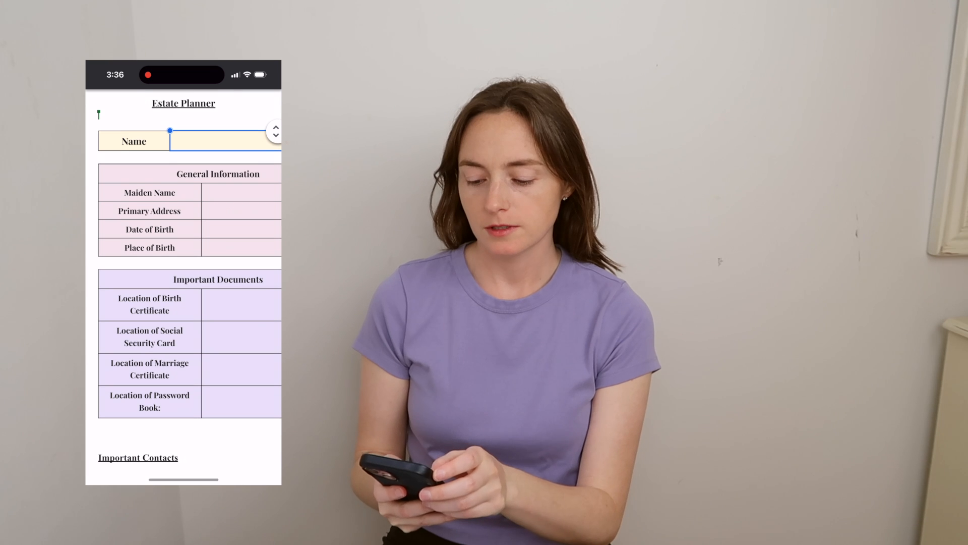
pyautogui.hscroll(1, 184, 344)
pyautogui.hscroll(-1, 183, 344)
pyautogui.scroll(1, 184, 303)
pyautogui.hscroll(1, 184, 229)
pyautogui.hscroll(-1, 184, 230)
pyautogui.scroll(1, 184, 303)
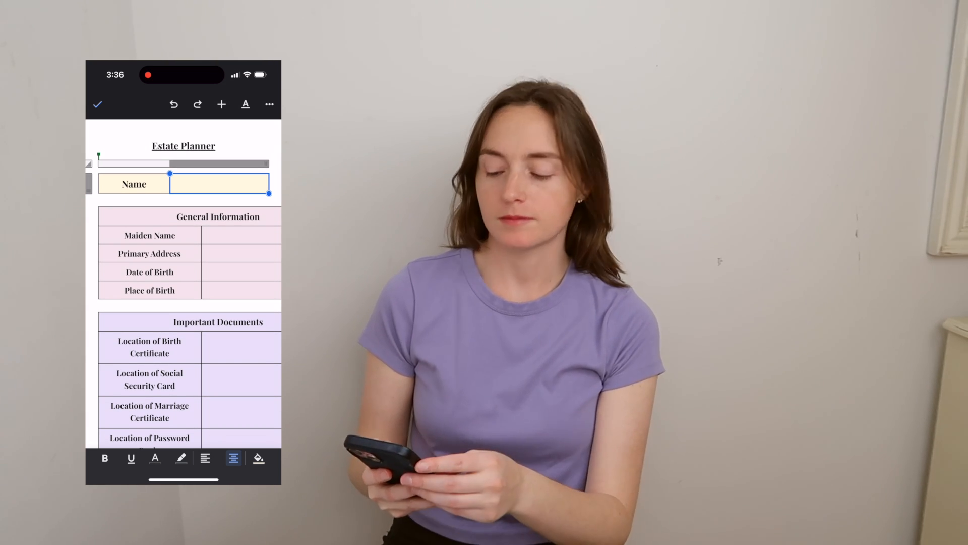
pyautogui.click(97, 105)
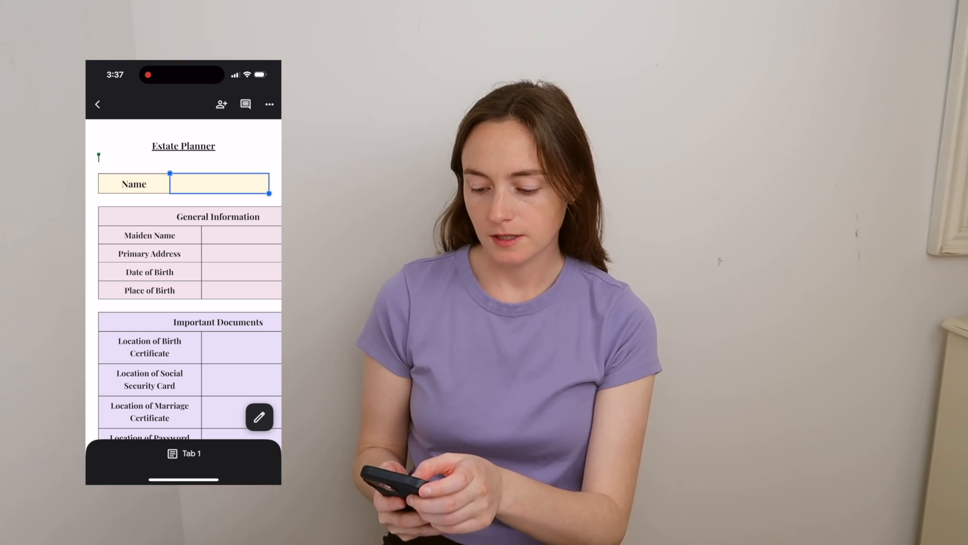
# Narrow the label column of the Name table in the phone view.
pyautogui.moveTo(166, 163); pyautogui.dragTo(157, 163)
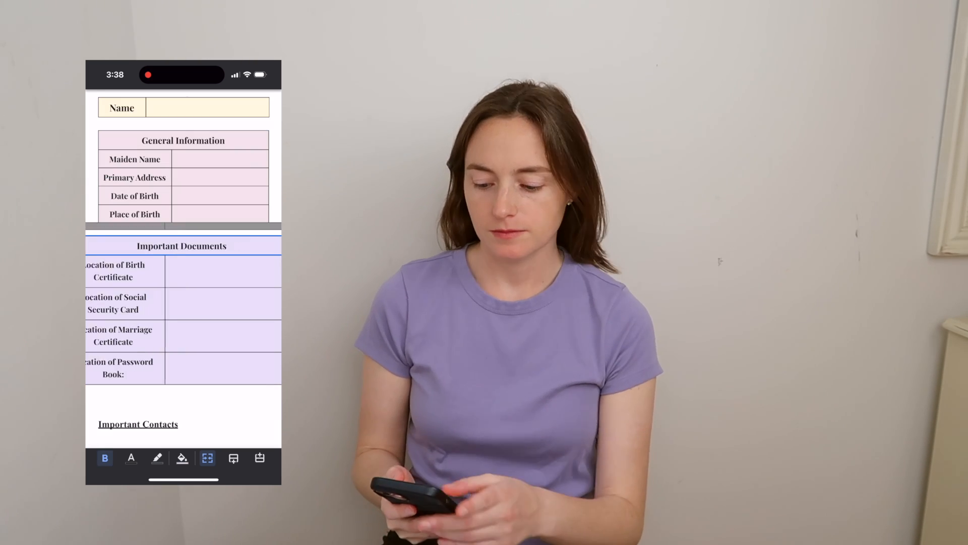
# Narrow the Important Documents table until its outer edges line up with the General Information table's edges.
pyautogui.hscroll(1, 183, 308)
pyautogui.moveTo(266, 224); pyautogui.dragTo(230, 224)
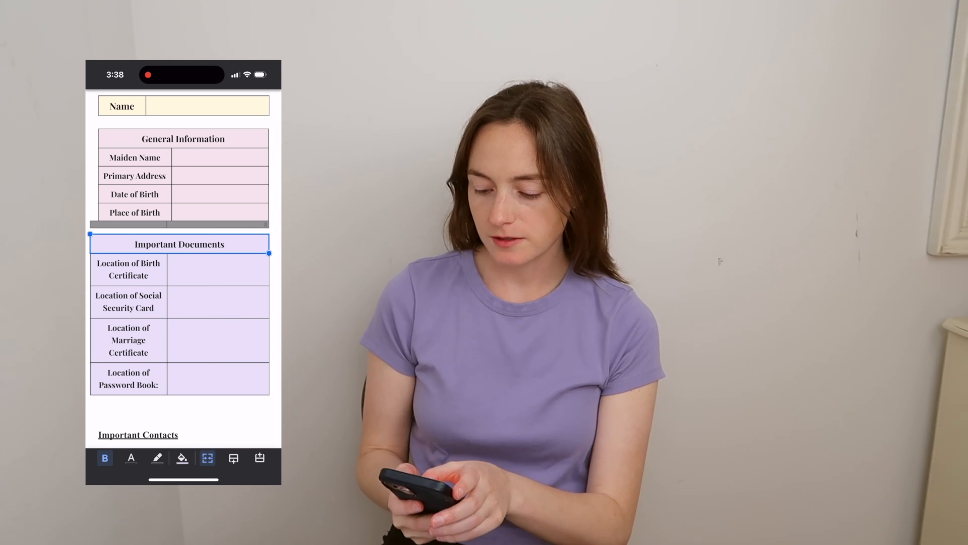
pyautogui.hscroll(-1, 183, 313)
pyautogui.hscroll(1, 183, 313)
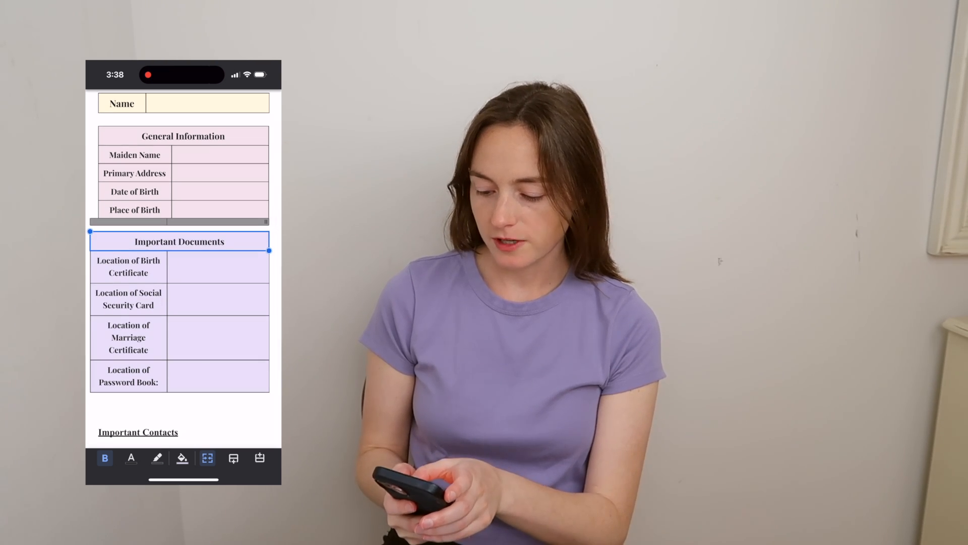
pyautogui.moveTo(263, 222); pyautogui.dragTo(259, 222)
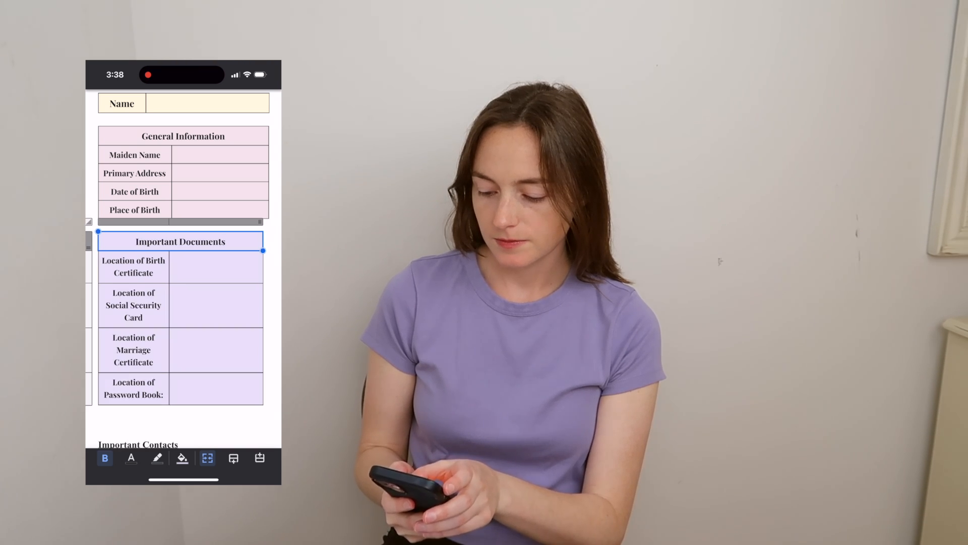
pyautogui.moveTo(260, 222); pyautogui.dragTo(266, 222)
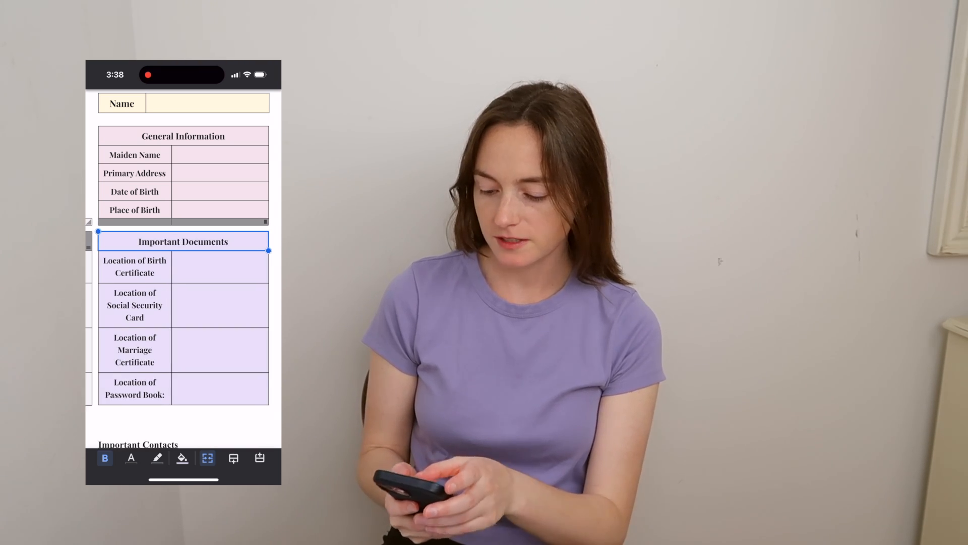
# Widen the label column of the Important Documents table slightly.
pyautogui.scroll(-1, 183, 323)
pyautogui.scroll(1, 183, 323)
pyautogui.click(134, 268)
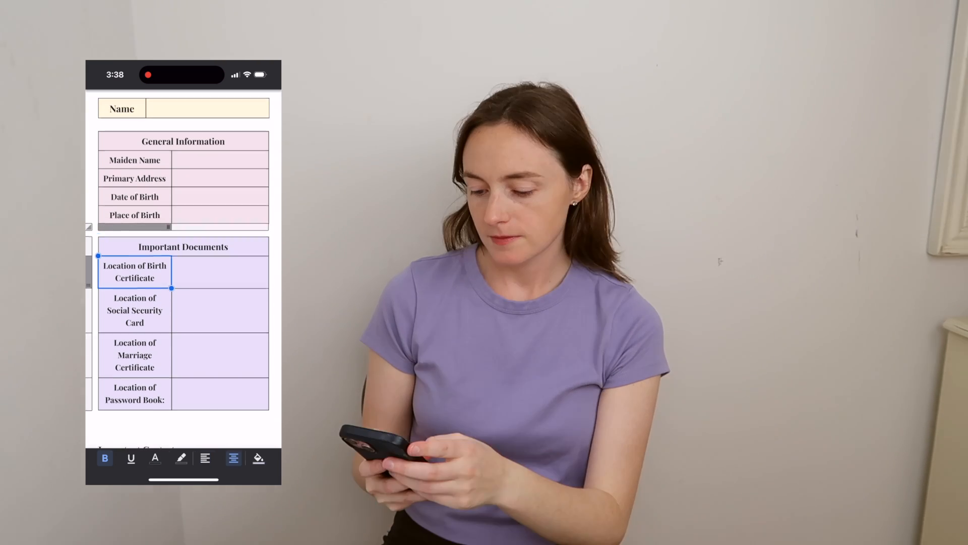
pyautogui.moveTo(169, 227); pyautogui.dragTo(175, 227)
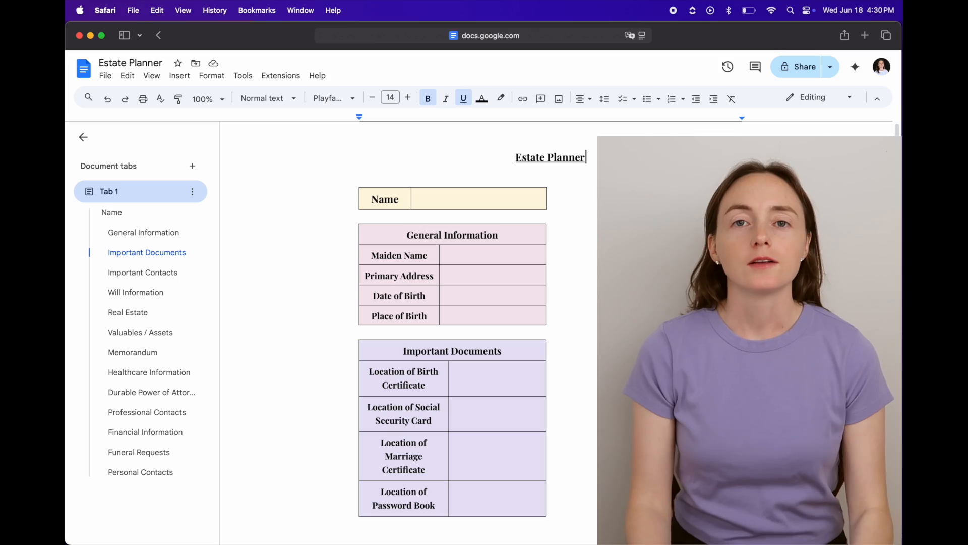
# Return to the document in the desktop browser and look through the remaining sections down to the closing disclaimer.
pyautogui.scroll(-1, 900, 150)
pyautogui.moveTo(901, 150); pyautogui.dragTo(901, 534)
pyautogui.scroll(-1, 408, 333)
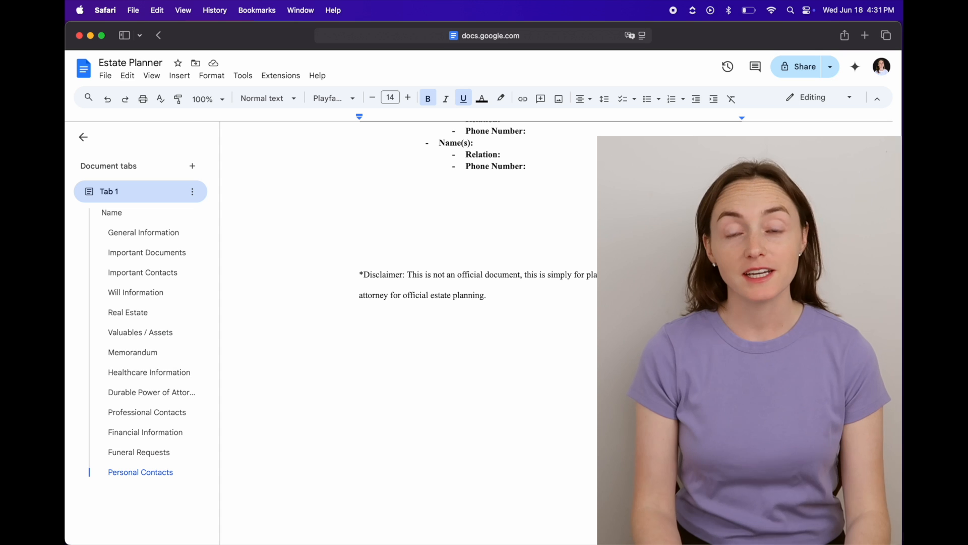